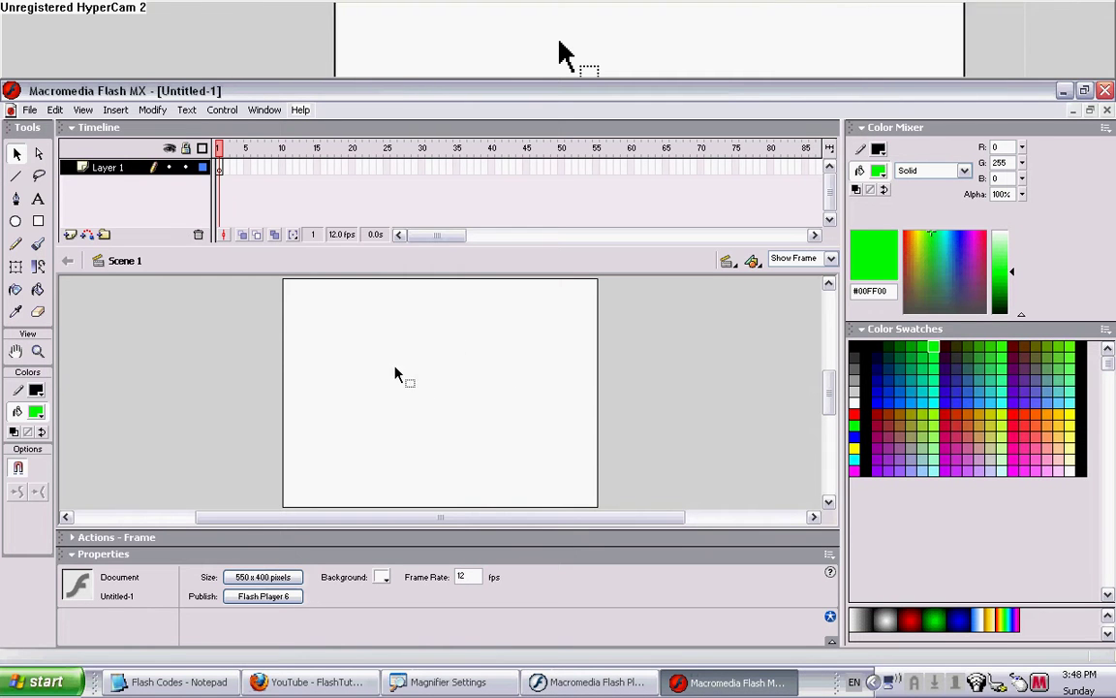
Rename Layer 1 to 'Eyes'.
{"action": "left_click", "coordinate": [106, 170]}
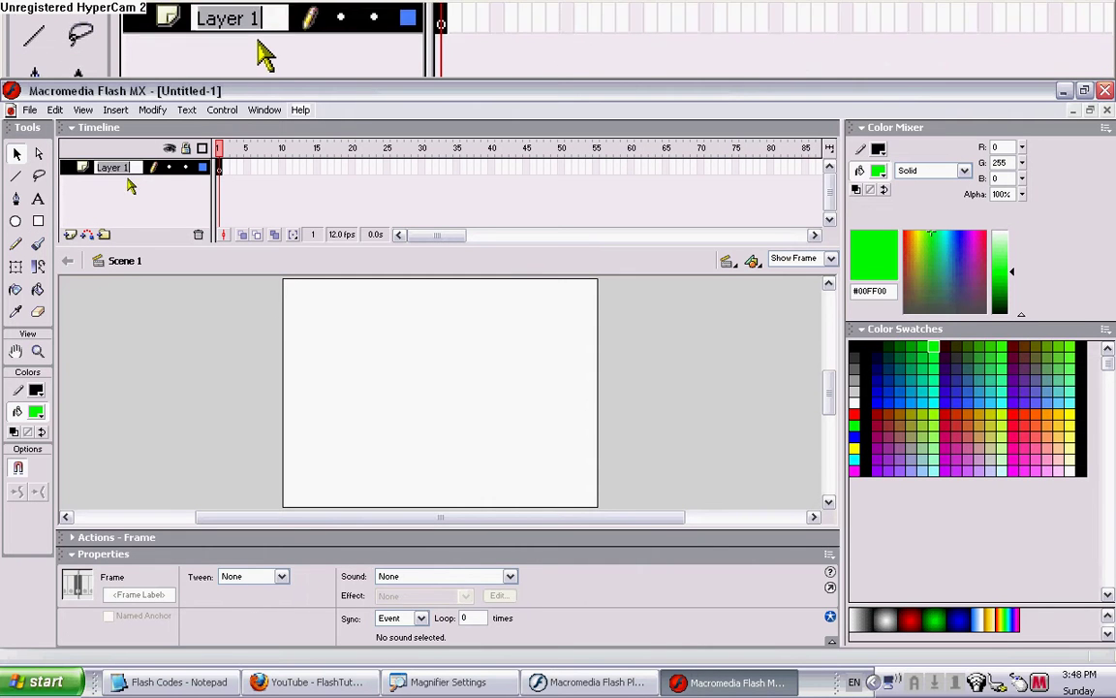
{"action": "type", "text": "Eyes"}
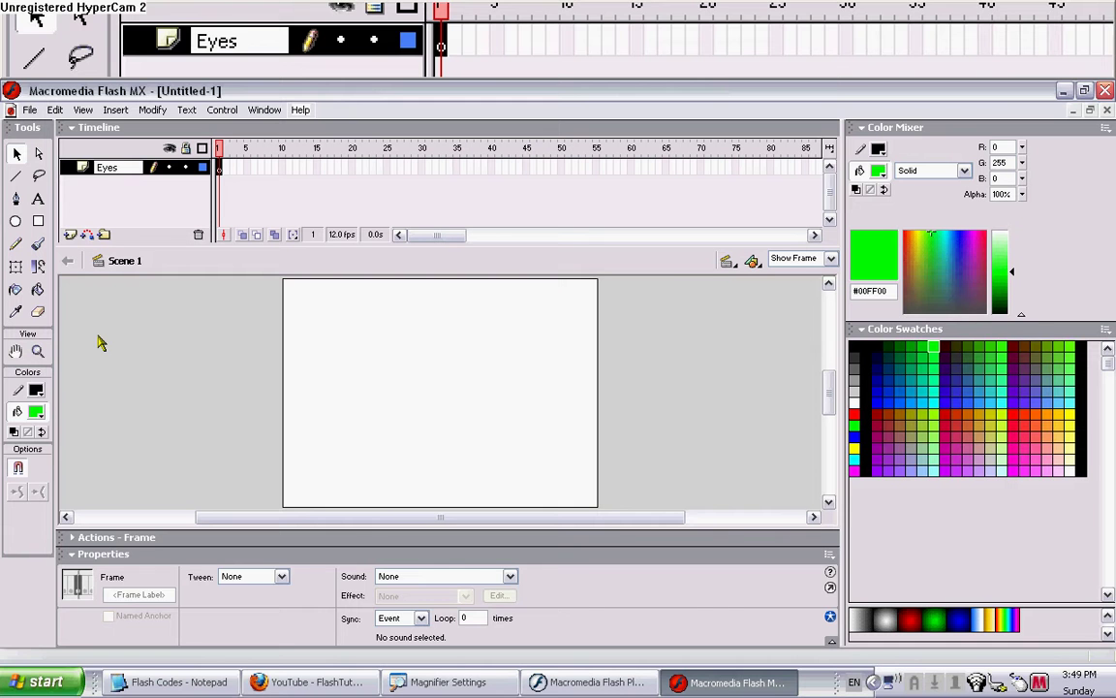
{"action": "left_click", "coordinate": [89, 300]}
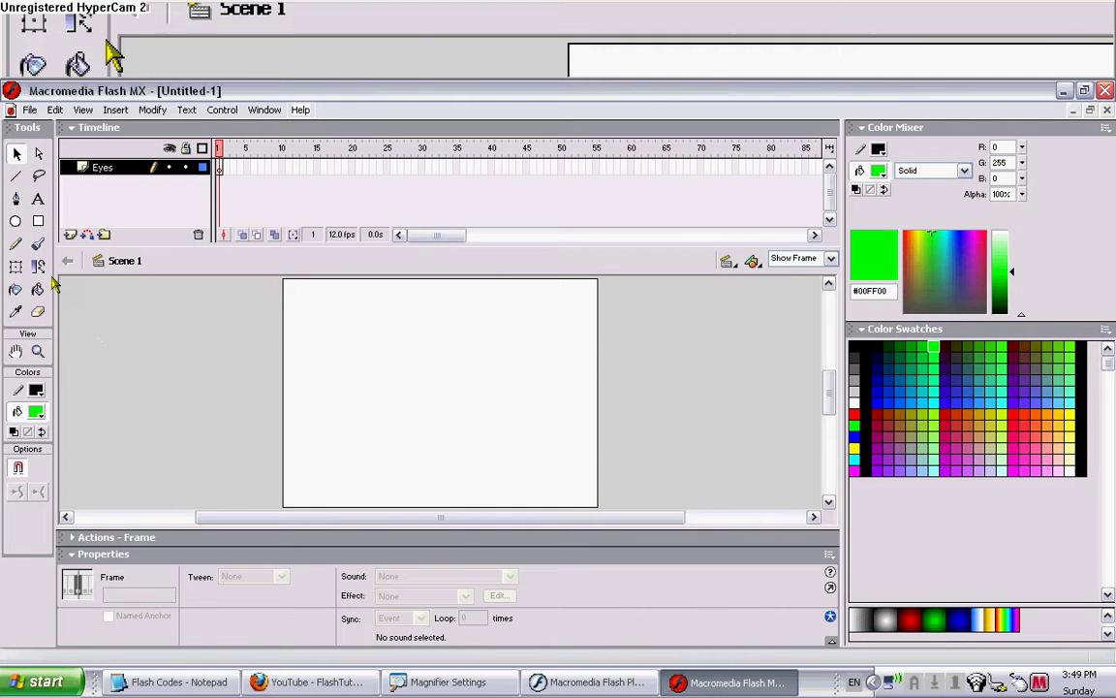
Choose the Oval tool with a white (#FFFFFF) fill colour.
{"action": "left_click", "coordinate": [17, 221]}
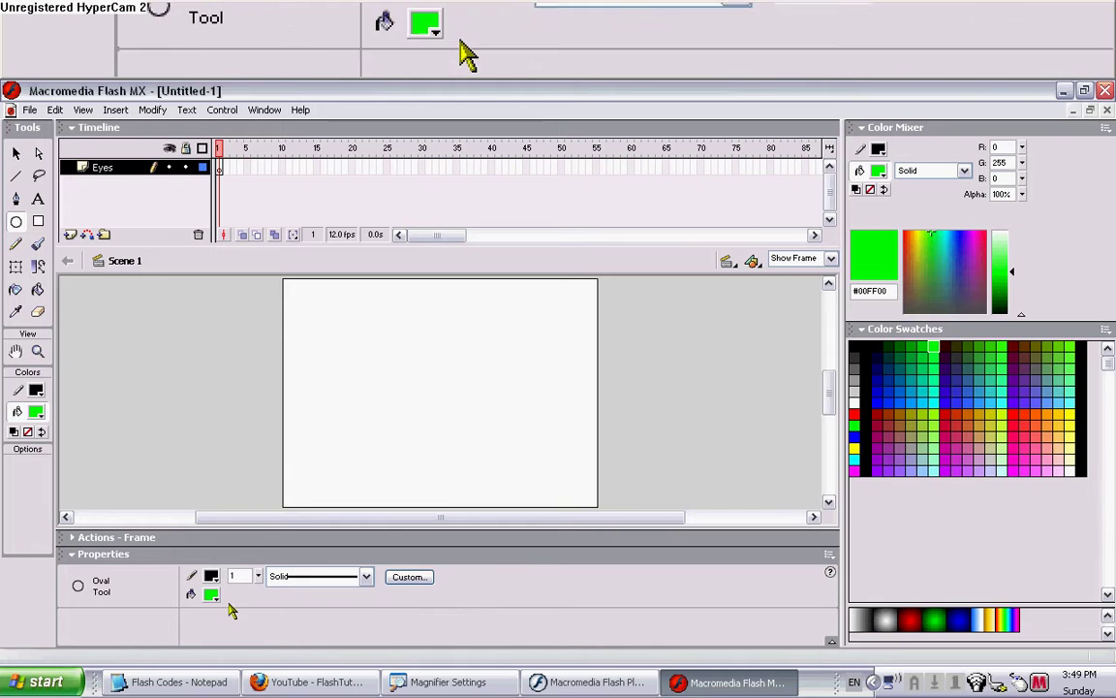
{"action": "left_click", "coordinate": [211, 595]}
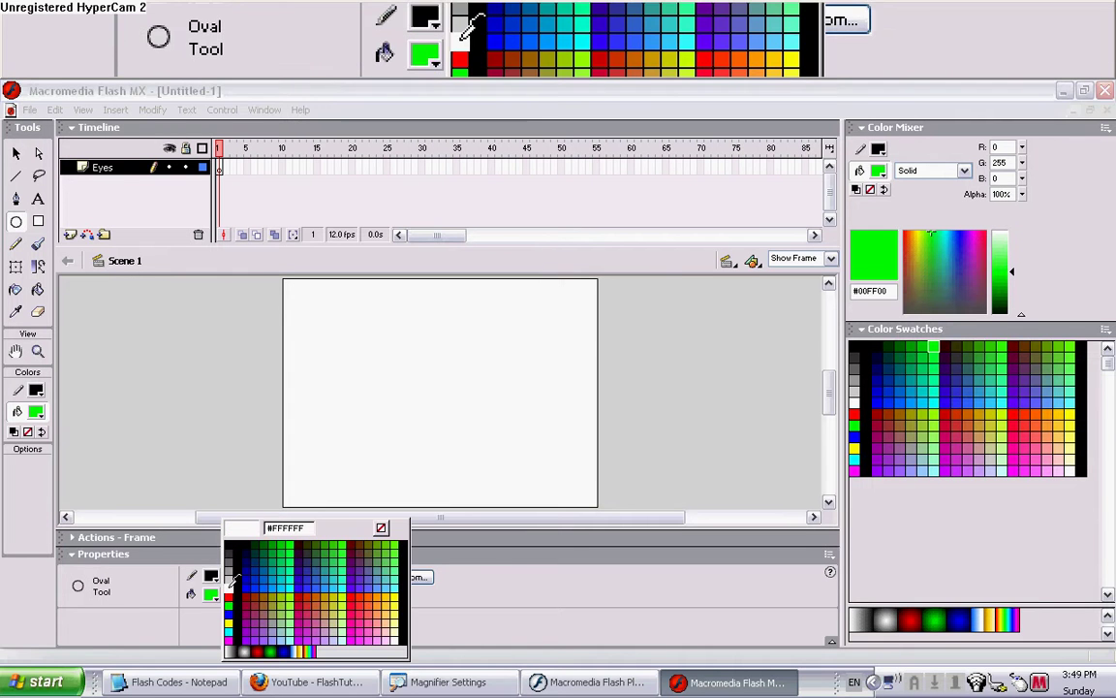
{"action": "left_click", "coordinate": [230, 582]}
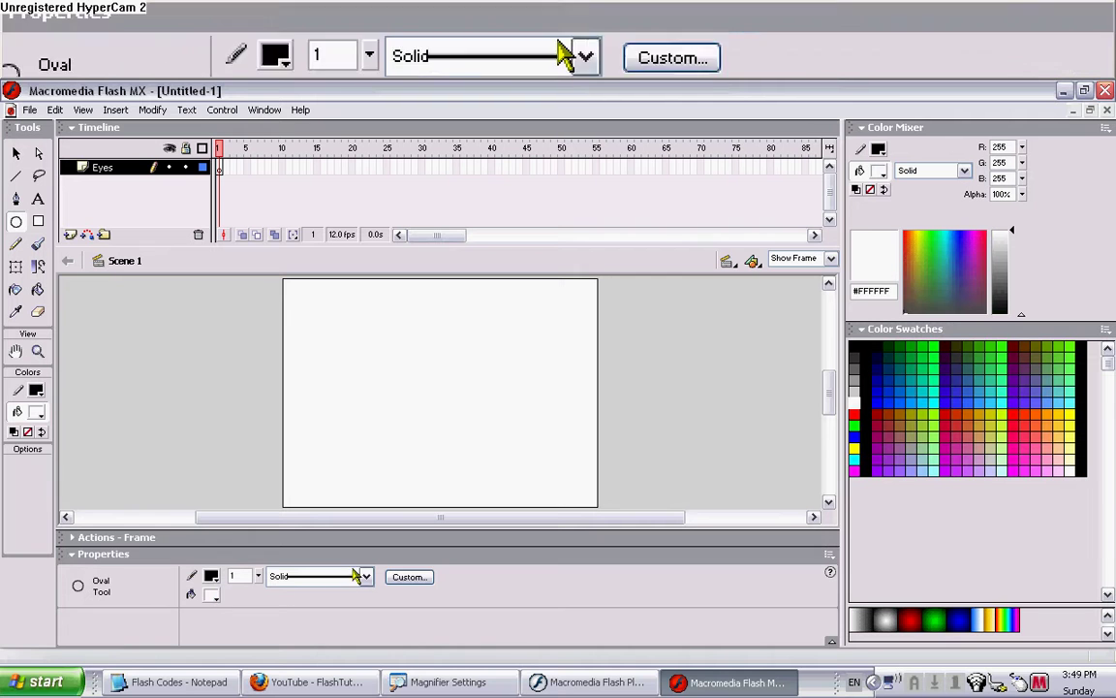
{"action": "left_click", "coordinate": [606, 681]}
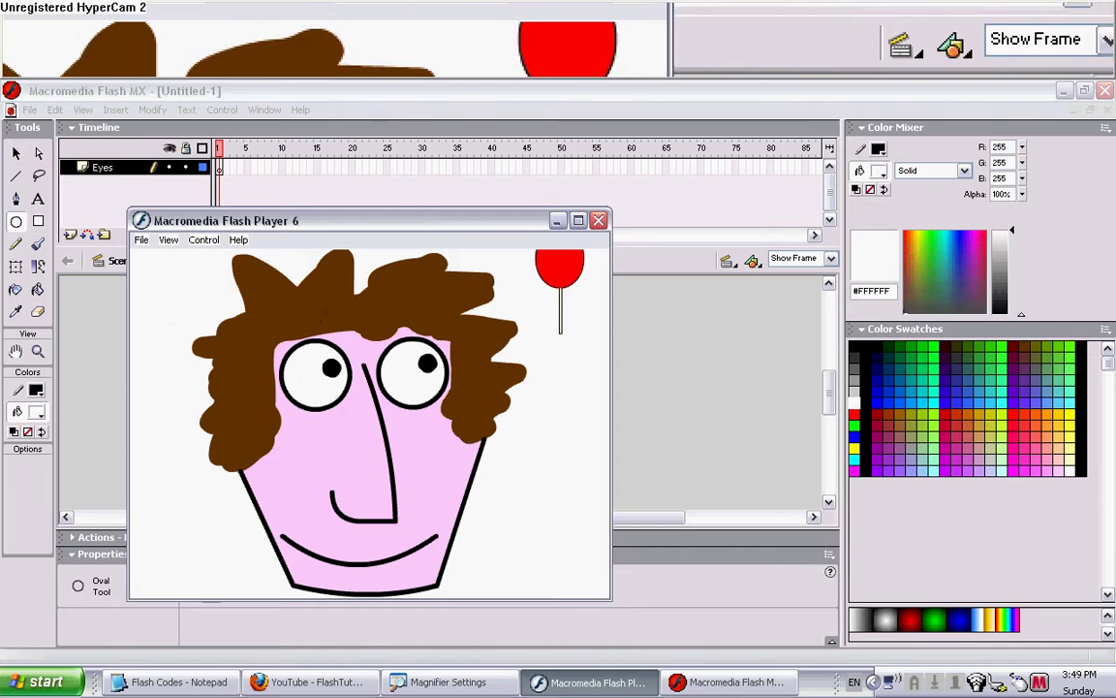
{"action": "left_click", "coordinate": [598, 220]}
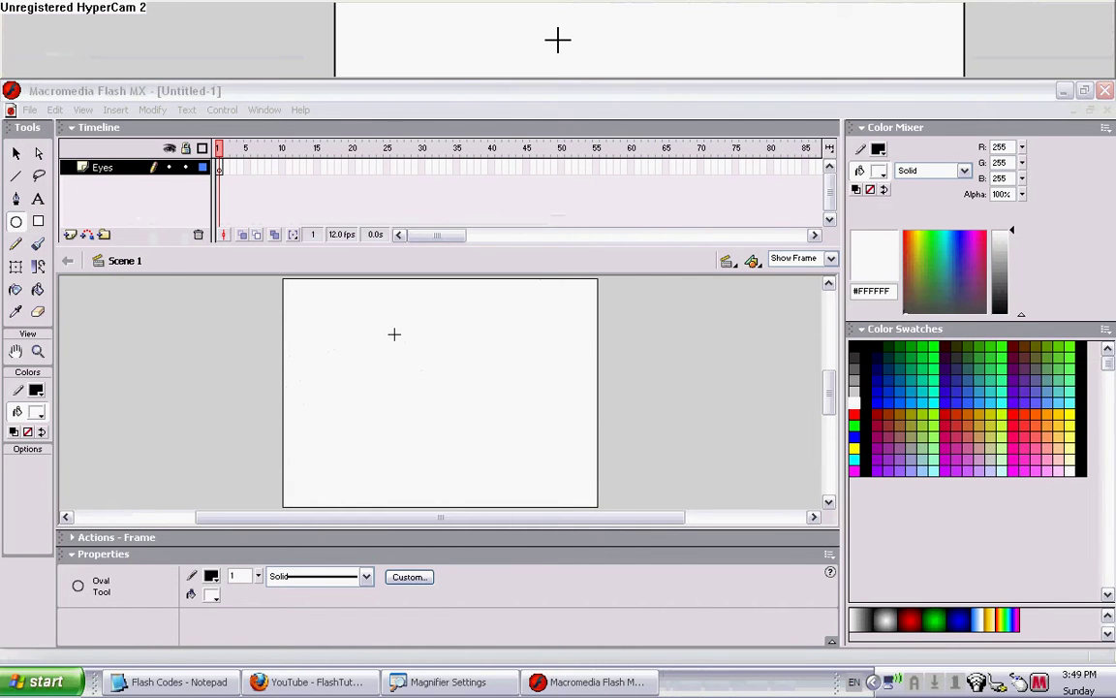
Draw the first eye circle and thicken its outline to stroke height 6.
{"action": "left_click_drag", "start_coordinate": [395, 335], "coordinate": [330, 412]}
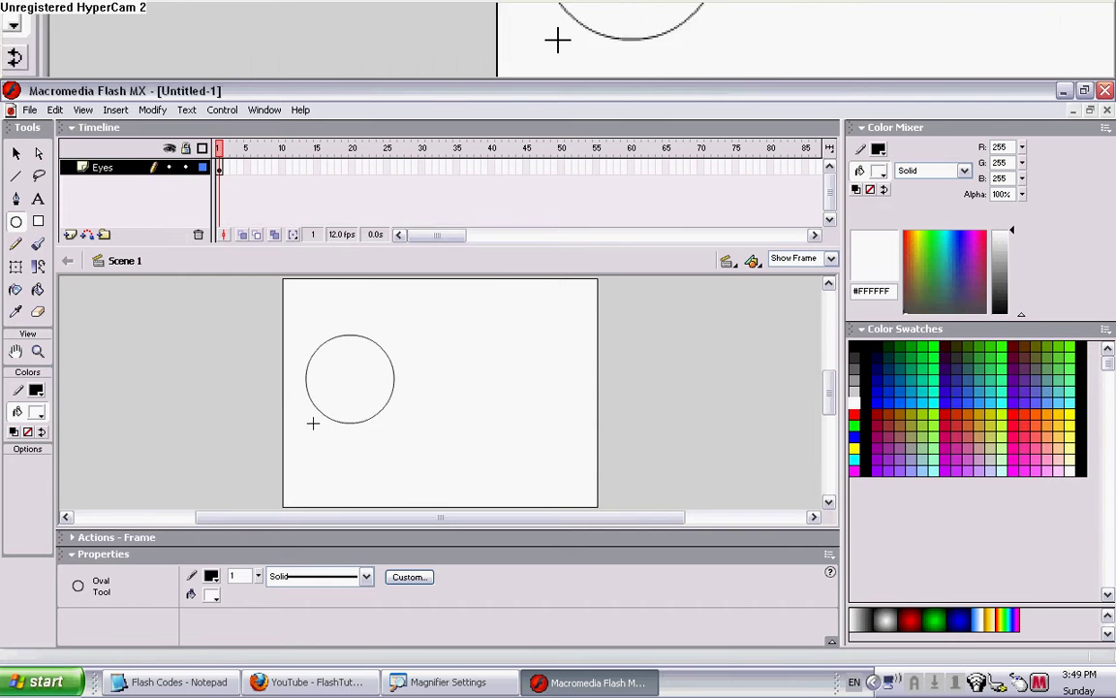
{"action": "left_click_drag", "start_coordinate": [294, 314], "coordinate": [501, 515]}
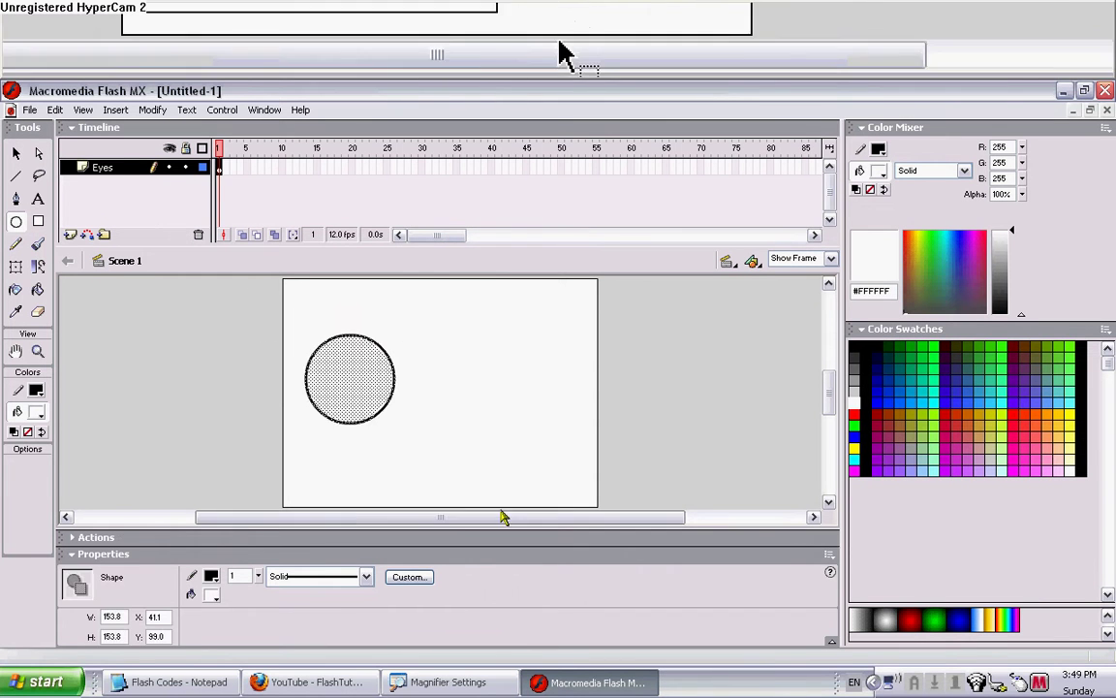
{"action": "left_click_drag", "start_coordinate": [254, 576], "coordinate": [271, 531]}
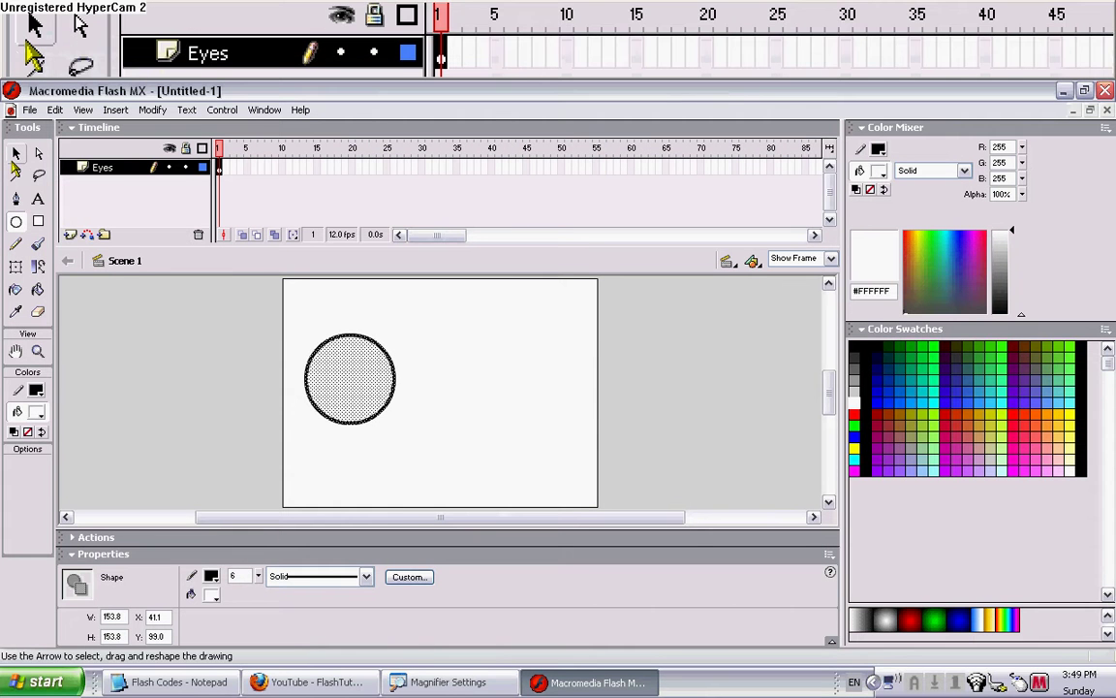
Place a copy of the circle to the right and nudge the left circle closer with arrow keys.
{"action": "left_click_drag", "start_coordinate": [333, 367], "coordinate": [550, 398]}
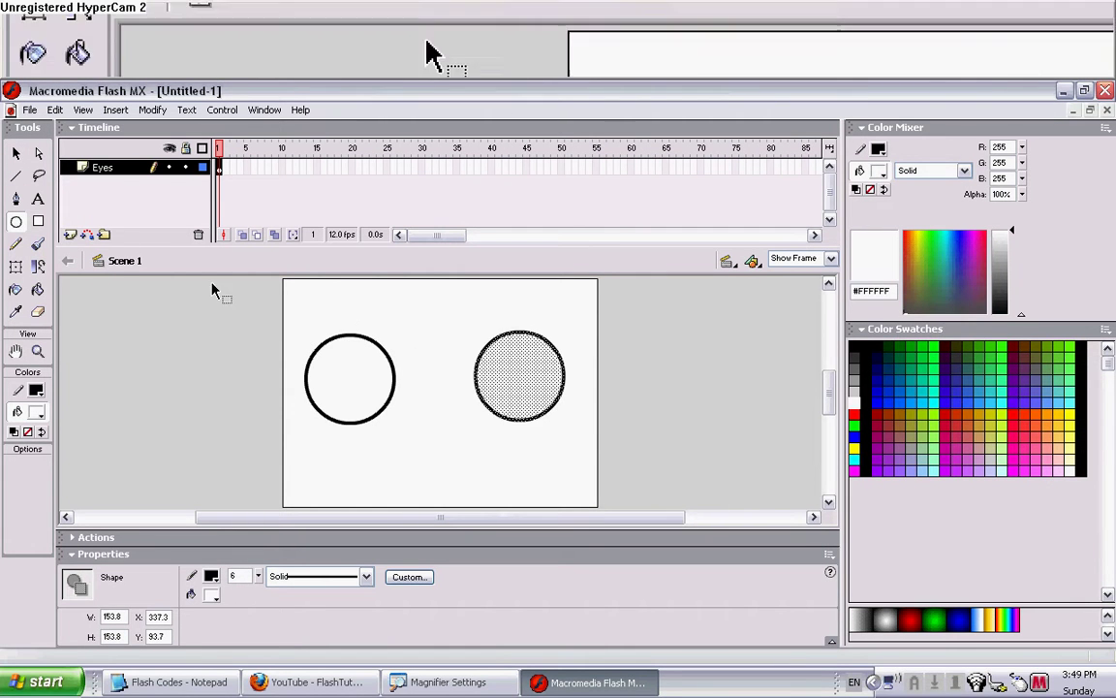
{"action": "key", "text": "ctrl+z"}
{"action": "left_click_drag", "start_coordinate": [361, 391], "coordinate": [279, 682]}
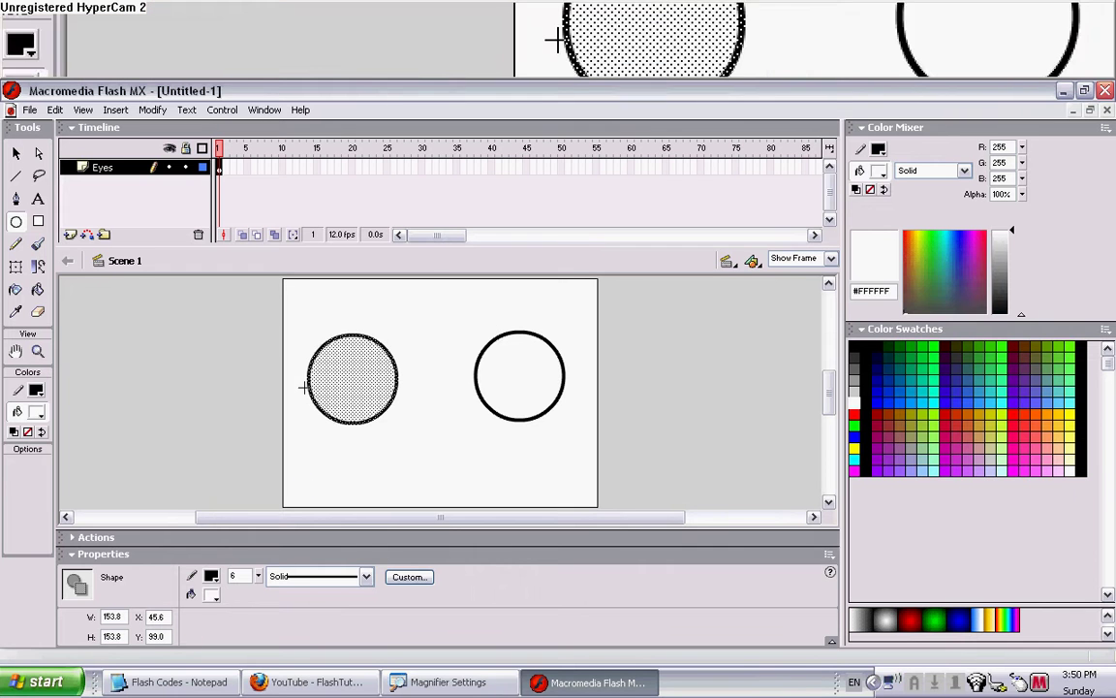
{"action": "key", "text": "ctrl+z"}
{"action": "key", "text": "Right"}
{"action": "key", "text": "Right"}
{"action": "key", "text": "Right"}
{"action": "key", "text": "Right"}
{"action": "key", "text": "Right"}
{"action": "key", "text": "Right"}
{"action": "key", "text": "Right"}
{"action": "key", "text": "Right"}
{"action": "key", "text": "Up"}
{"action": "key", "text": "Up"}
{"action": "key", "text": "Up"}
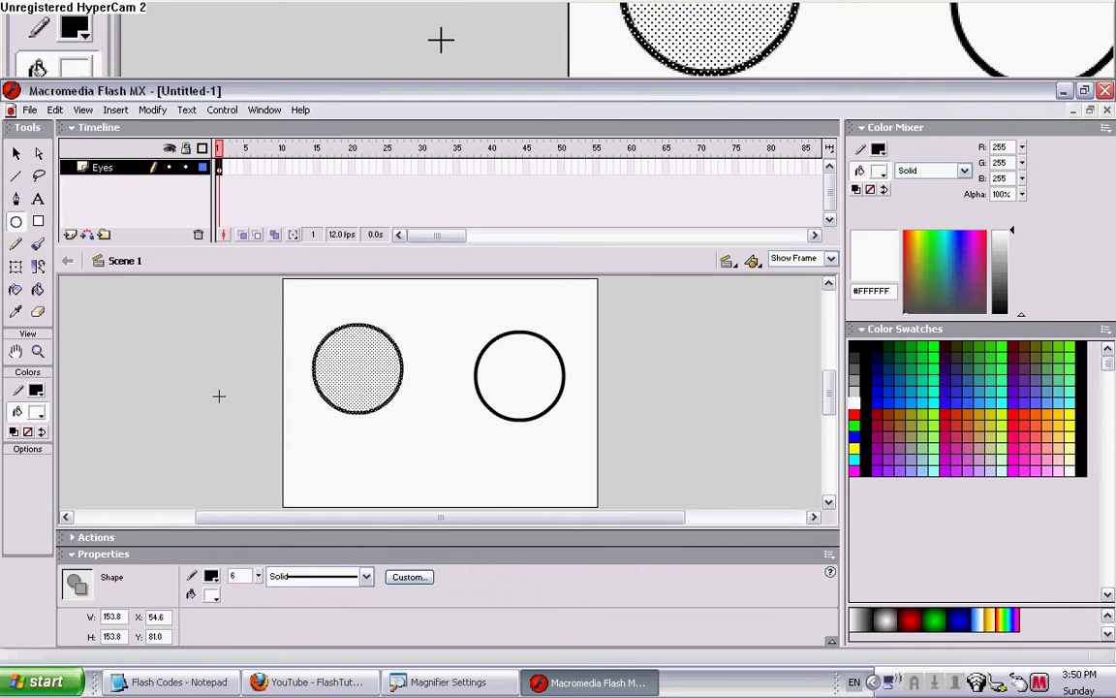
{"action": "key", "text": "Right"}
{"action": "key", "text": "Right"}
{"action": "key", "text": "Right"}
{"action": "key", "text": "Right"}
{"action": "key", "text": "Right"}
{"action": "key", "text": "Right"}
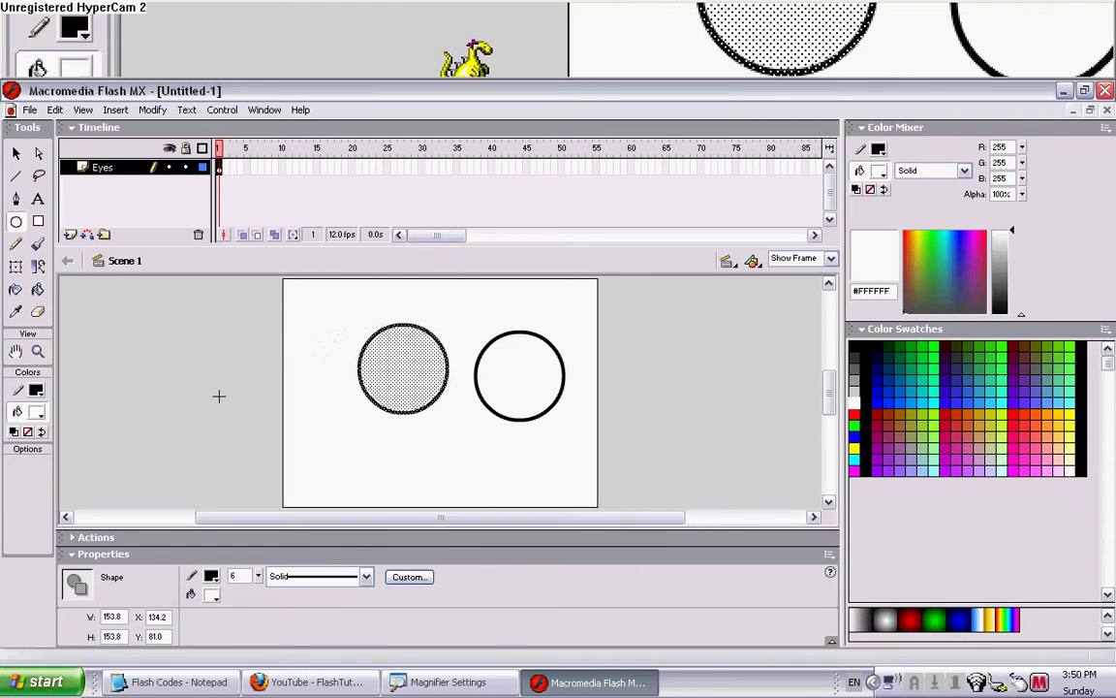
{"action": "key", "text": "Down"}
{"action": "key", "text": "Down"}
{"action": "key", "text": "Down"}
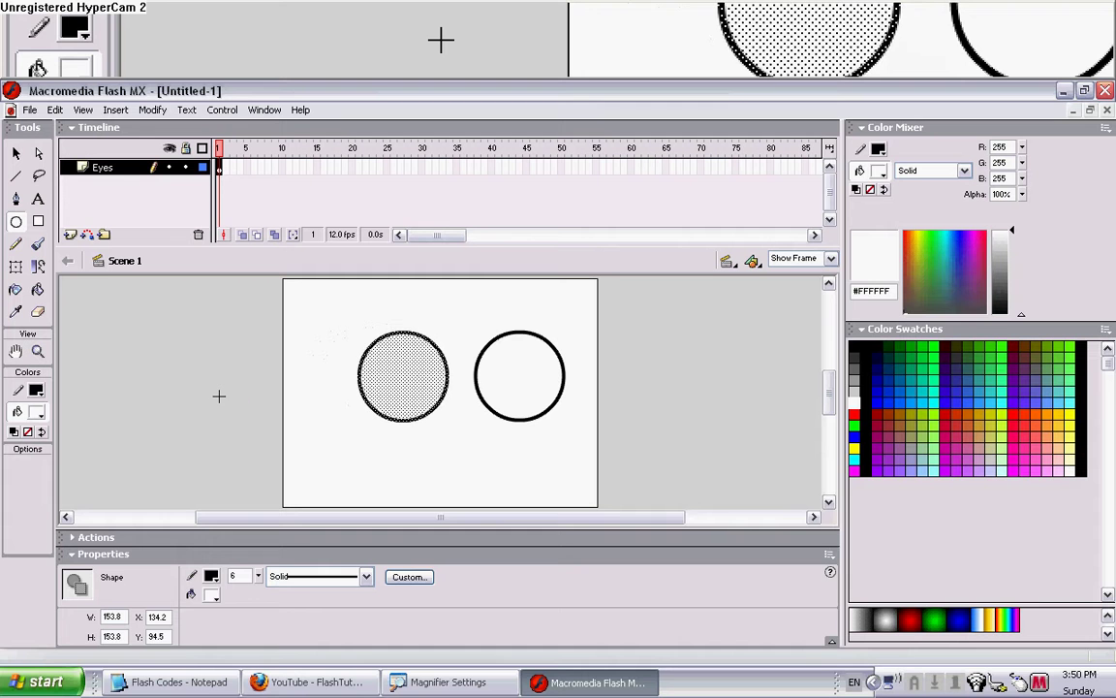
Paint a black pupil with the Brush near the top of the right and left circles.
{"action": "left_click", "coordinate": [219, 396]}
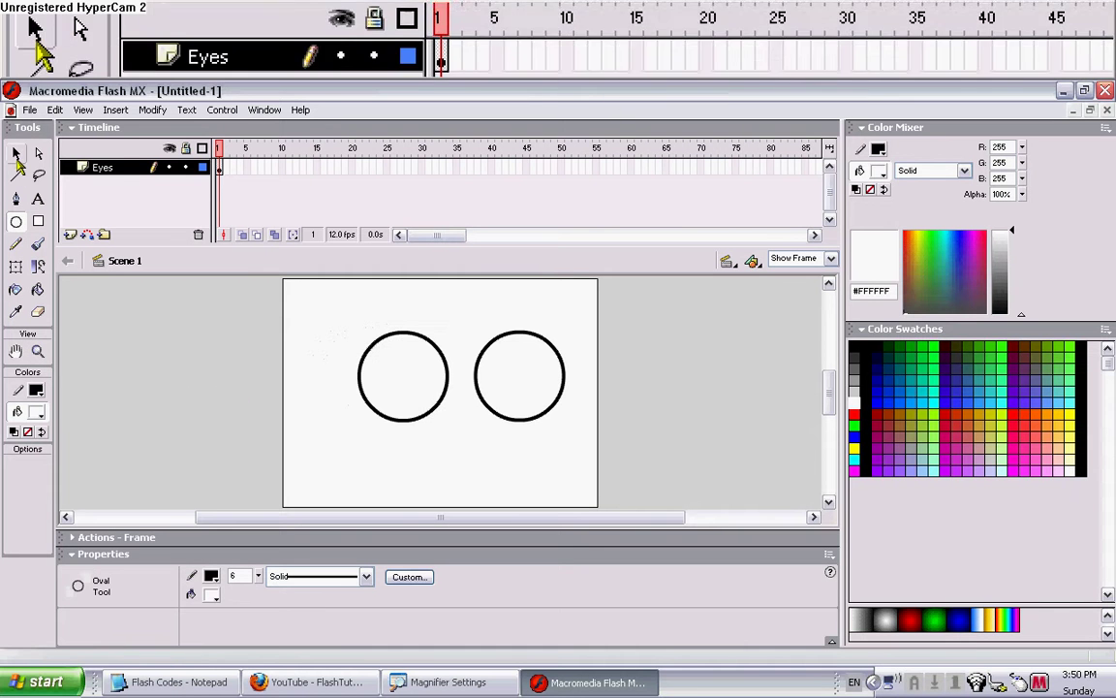
{"action": "left_click", "coordinate": [39, 246]}
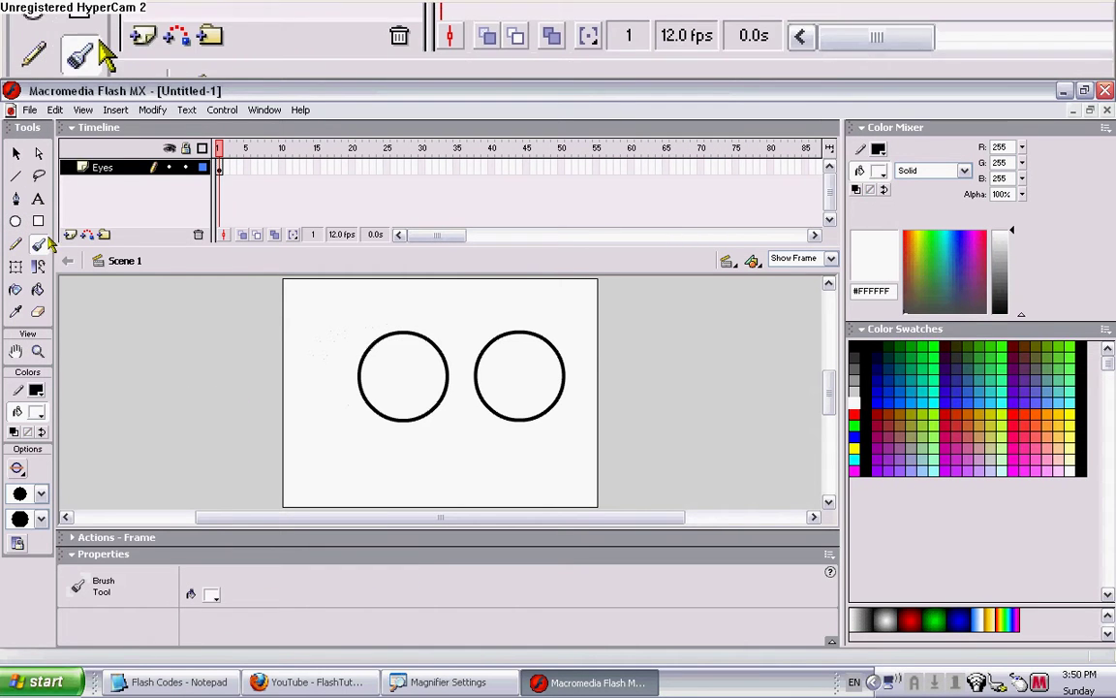
{"action": "left_click", "coordinate": [213, 594]}
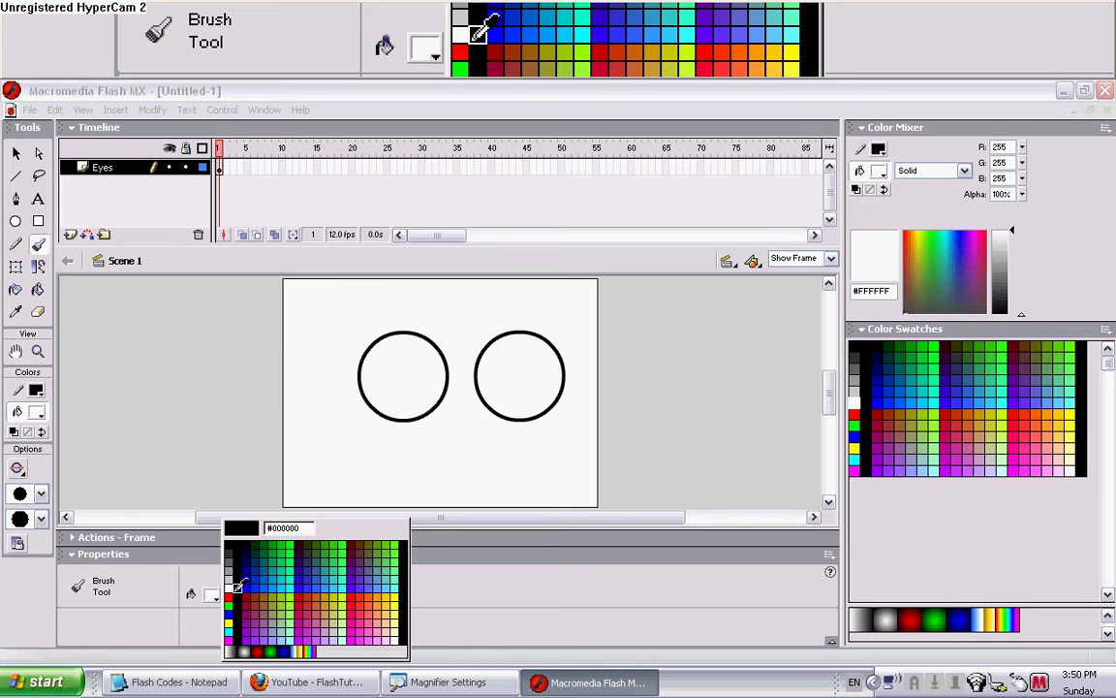
{"action": "left_click", "coordinate": [227, 585]}
{"action": "left_click", "coordinate": [536, 368]}
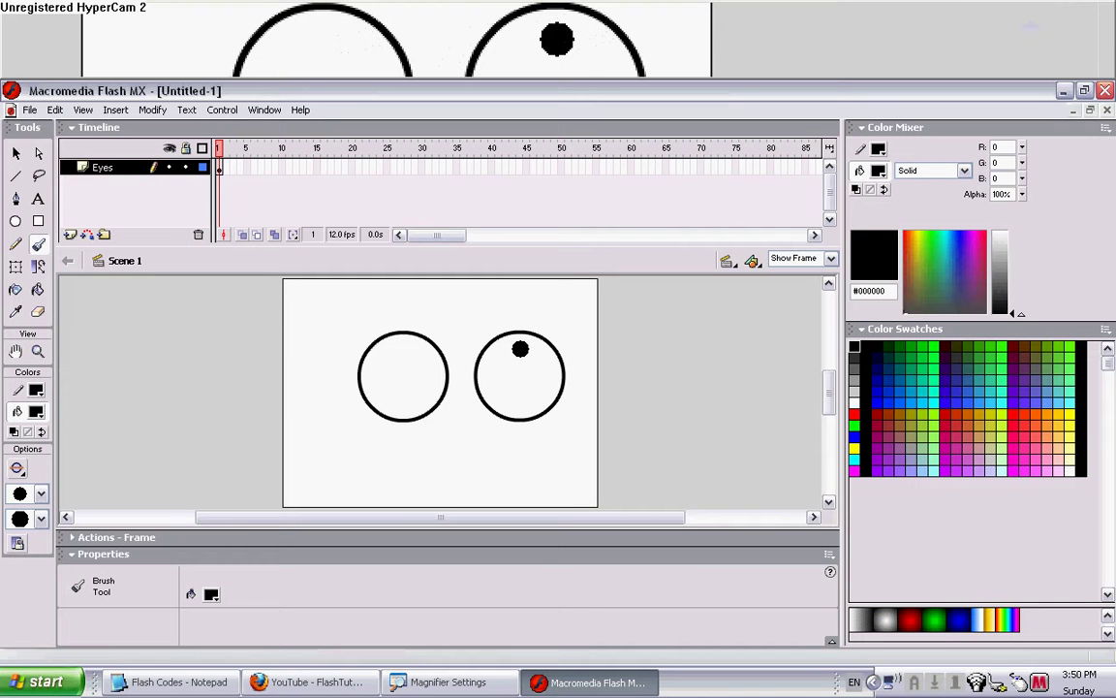
{"action": "left_click", "coordinate": [520, 349]}
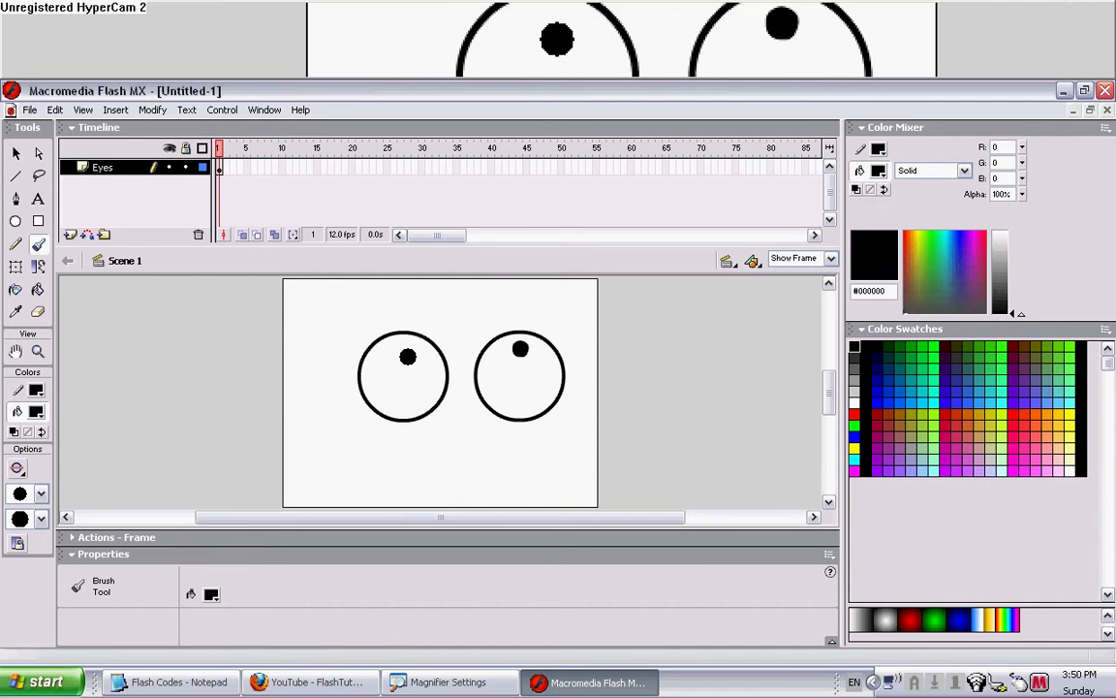
{"action": "left_click", "coordinate": [417, 349]}
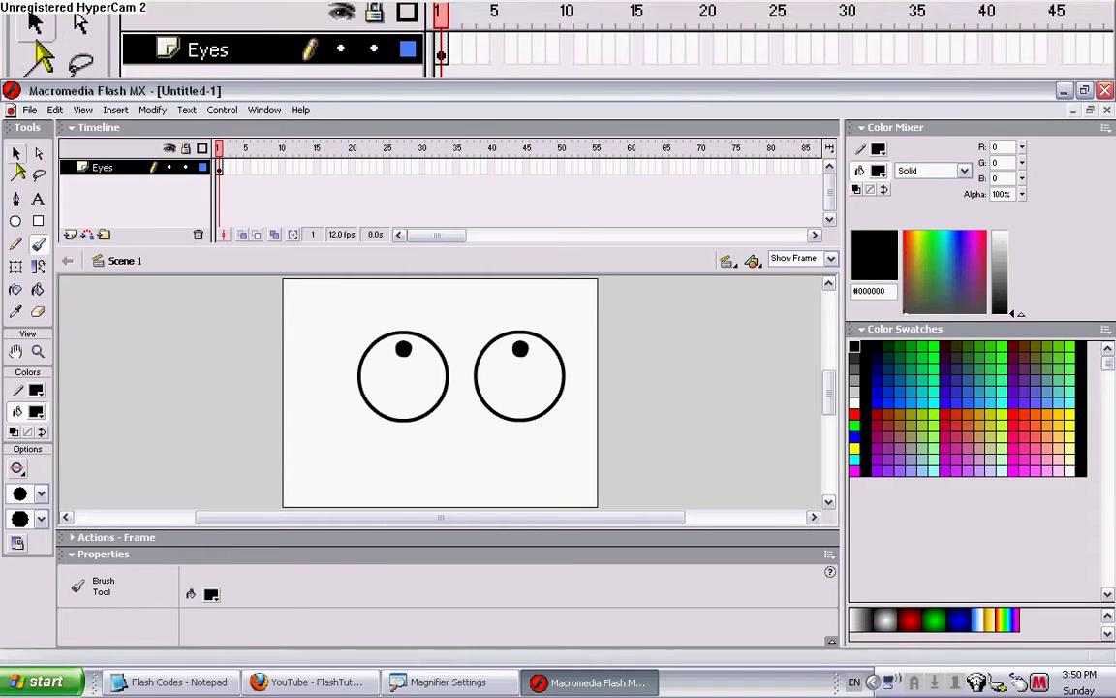
Convert the left circle into a Movie Clip symbol named 'Eye 1'.
{"action": "left_click", "coordinate": [15, 153]}
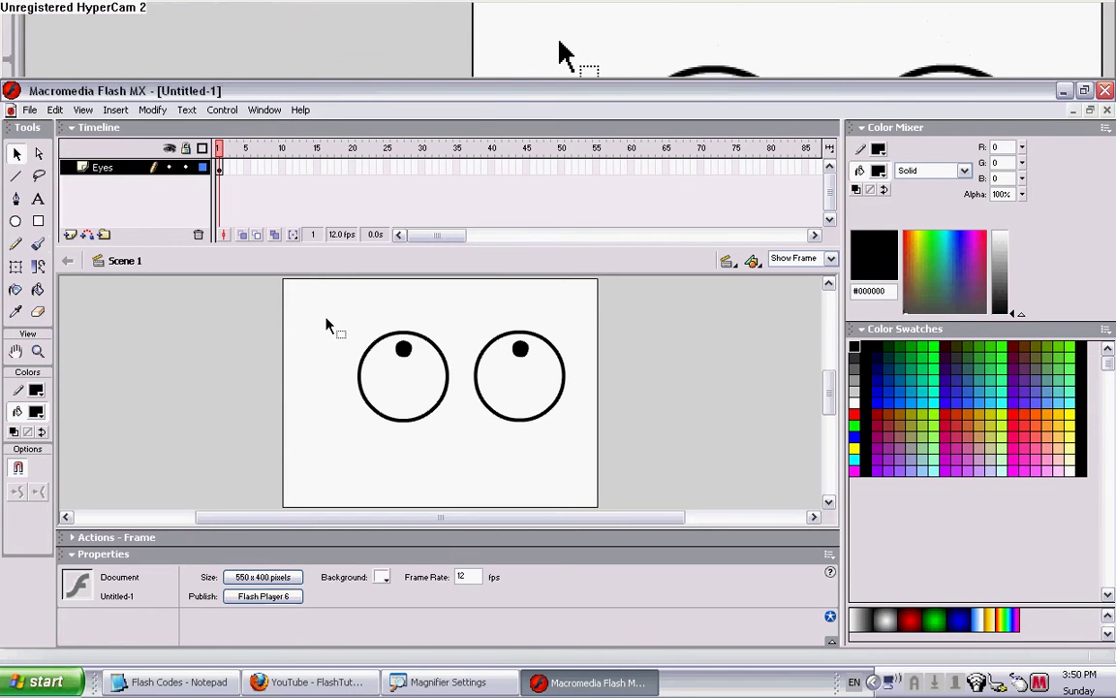
{"action": "left_click", "coordinate": [408, 383]}
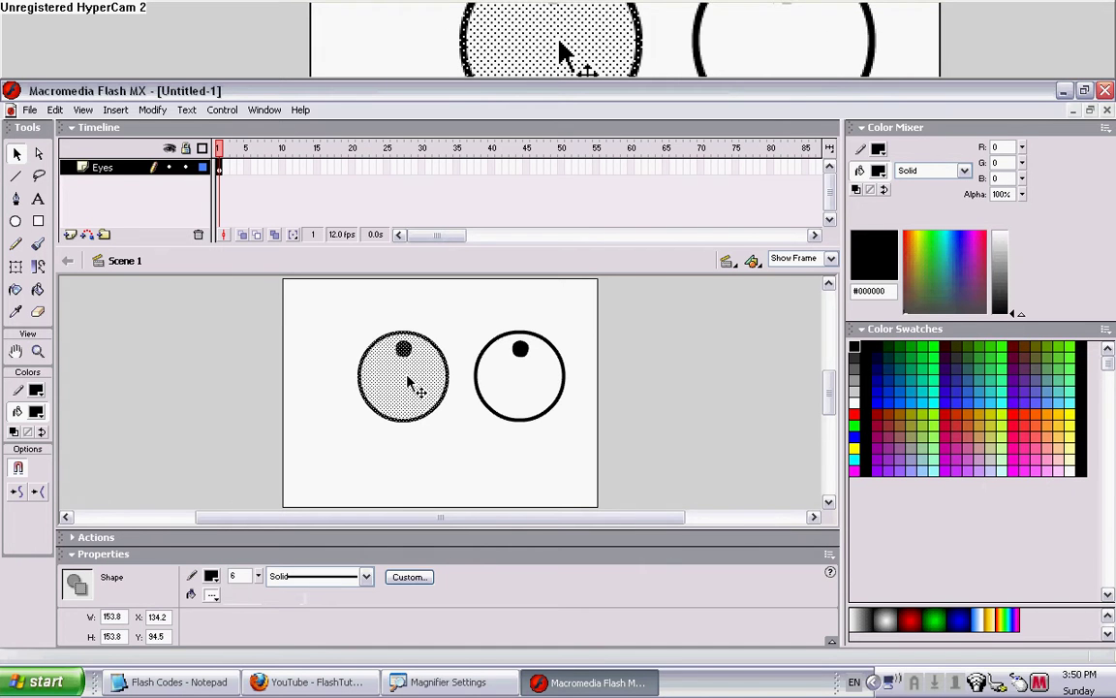
{"action": "key", "text": "F8"}
{"action": "left_click", "coordinate": [453, 220]}
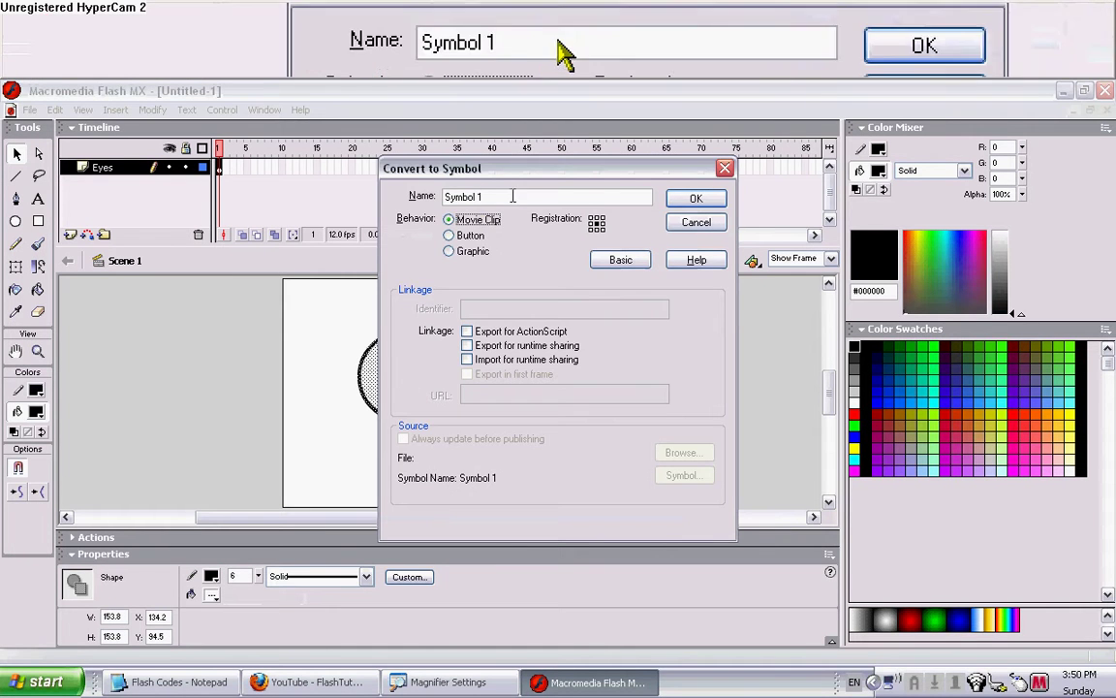
{"action": "double_click", "coordinate": [513, 197]}
{"action": "type", "text": "Eye"}
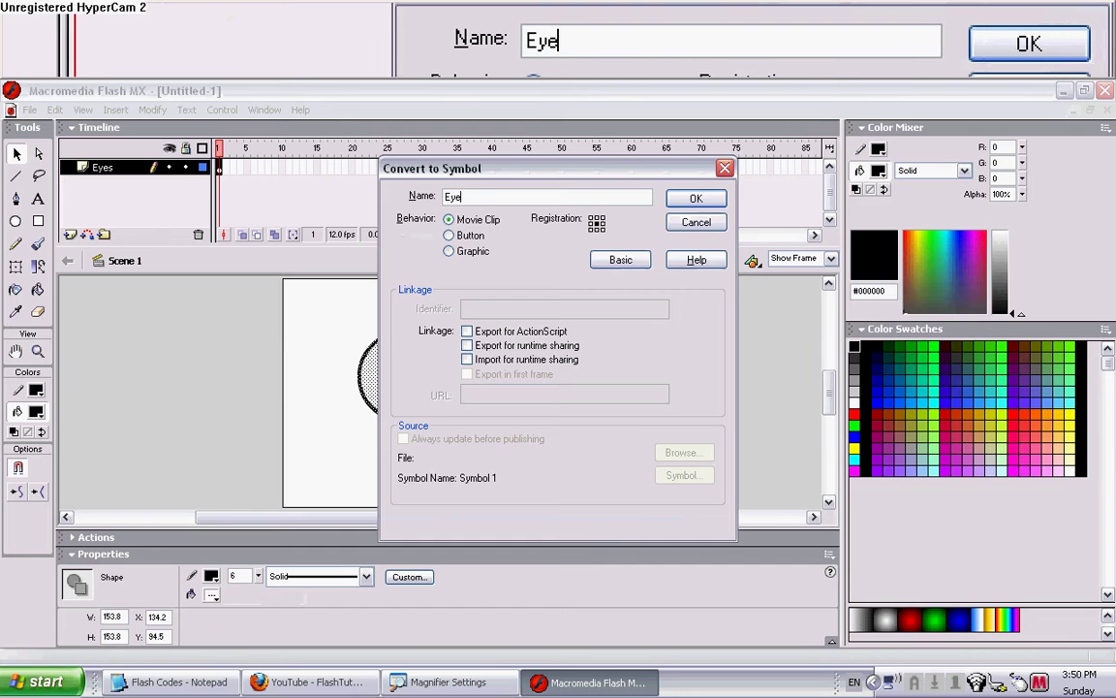
{"action": "type", "text": " 1"}
{"action": "key", "text": "Return"}
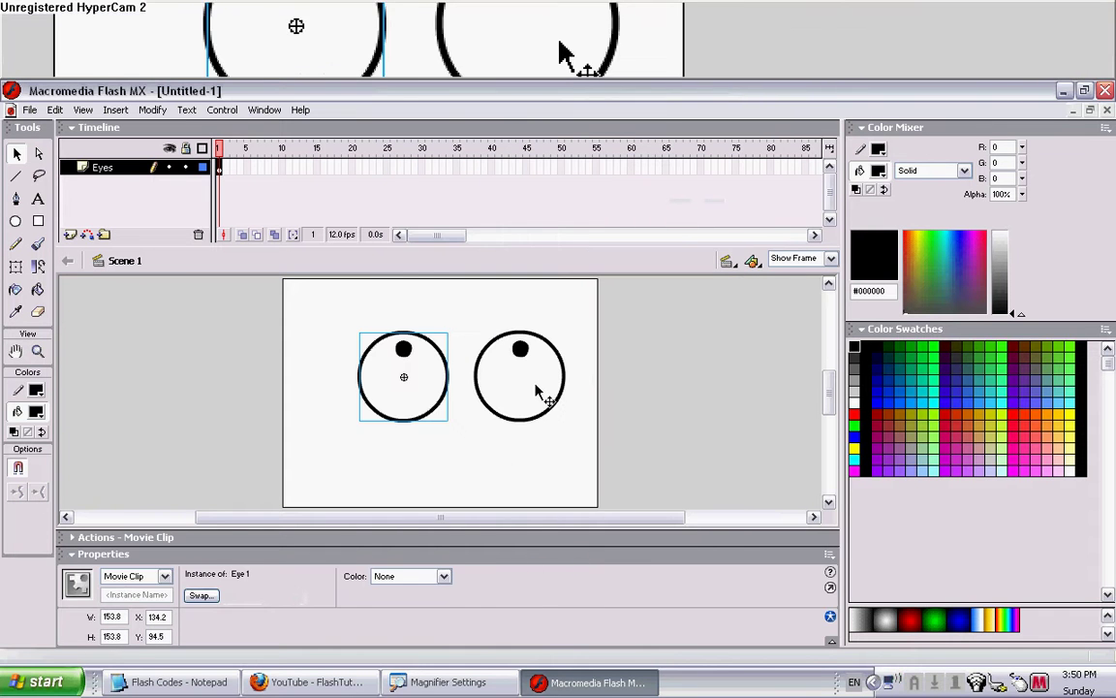
Convert the right circle into a Movie Clip symbol named 'Eye 2'.
{"action": "double_click", "coordinate": [531, 388]}
{"action": "key", "text": "F8"}
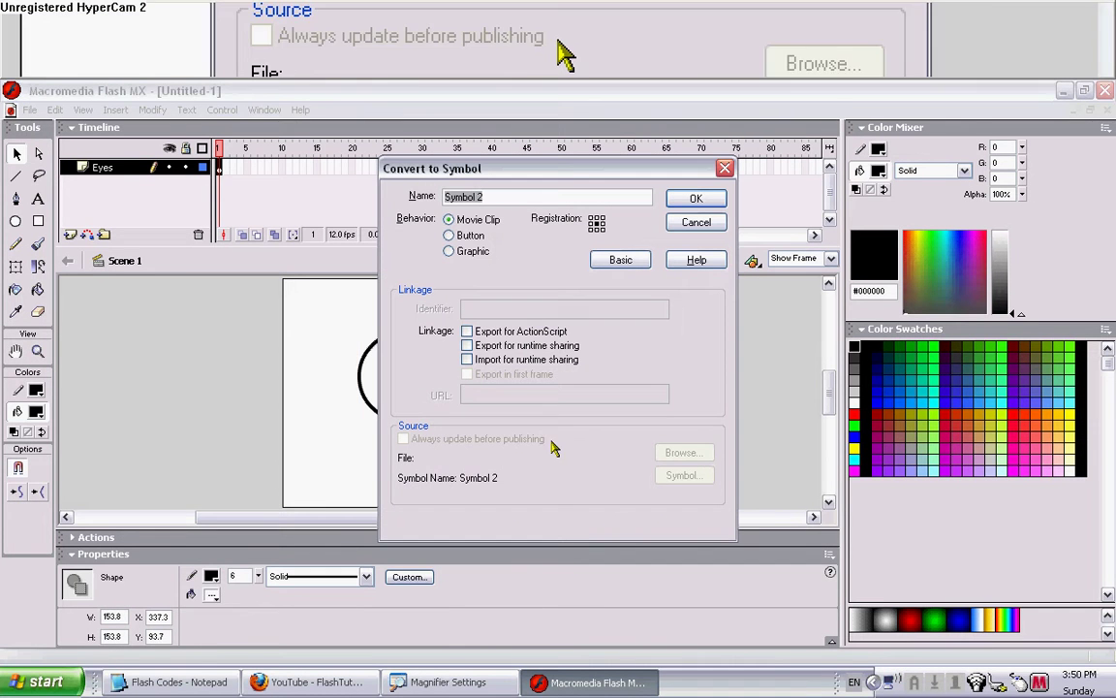
{"action": "type", "text": "E"}
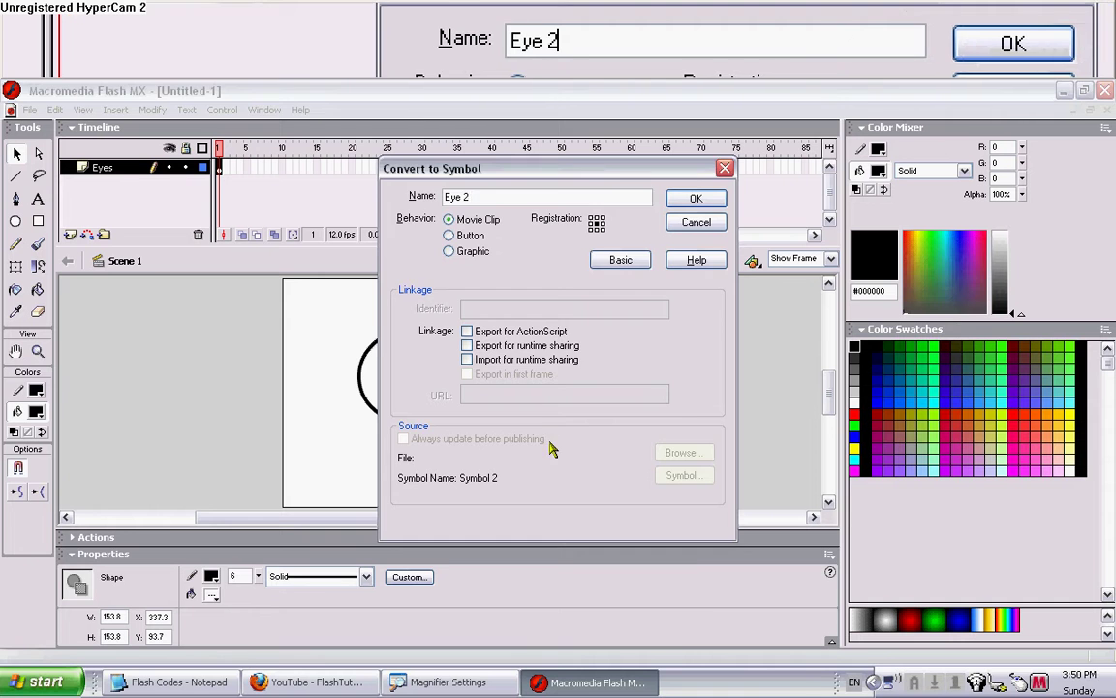
{"action": "type", "text": "ye 2"}
{"action": "key", "text": "Return"}
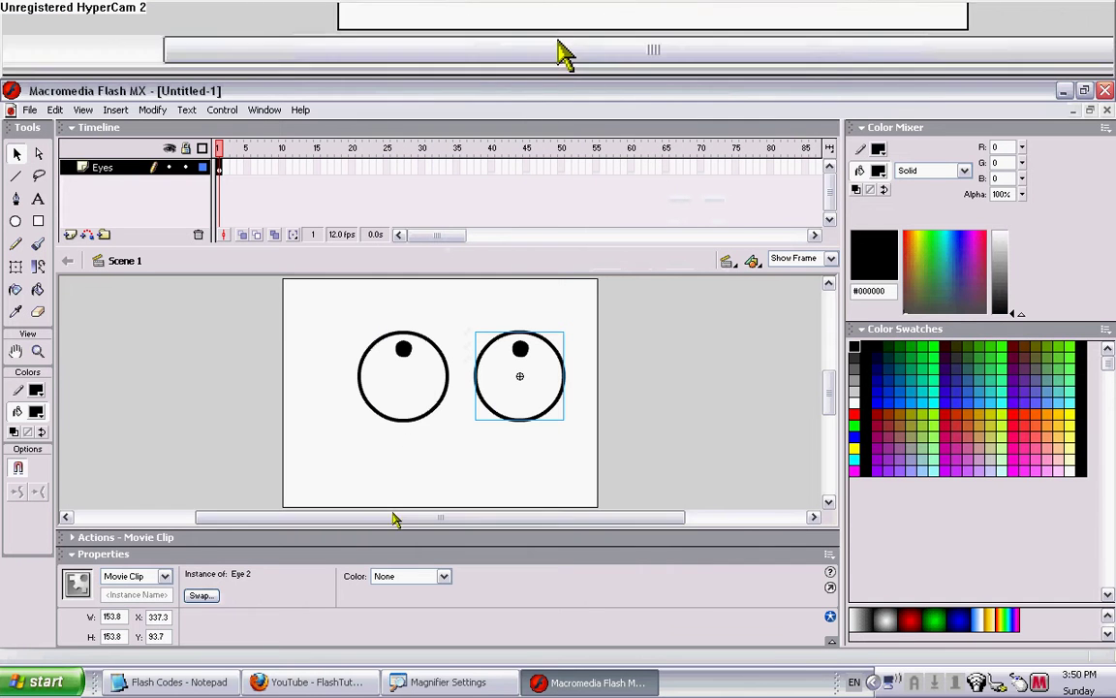
Paste the rotate-on-spot code from the notes into Eye 1's Actions panel.
{"action": "left_click", "coordinate": [155, 681]}
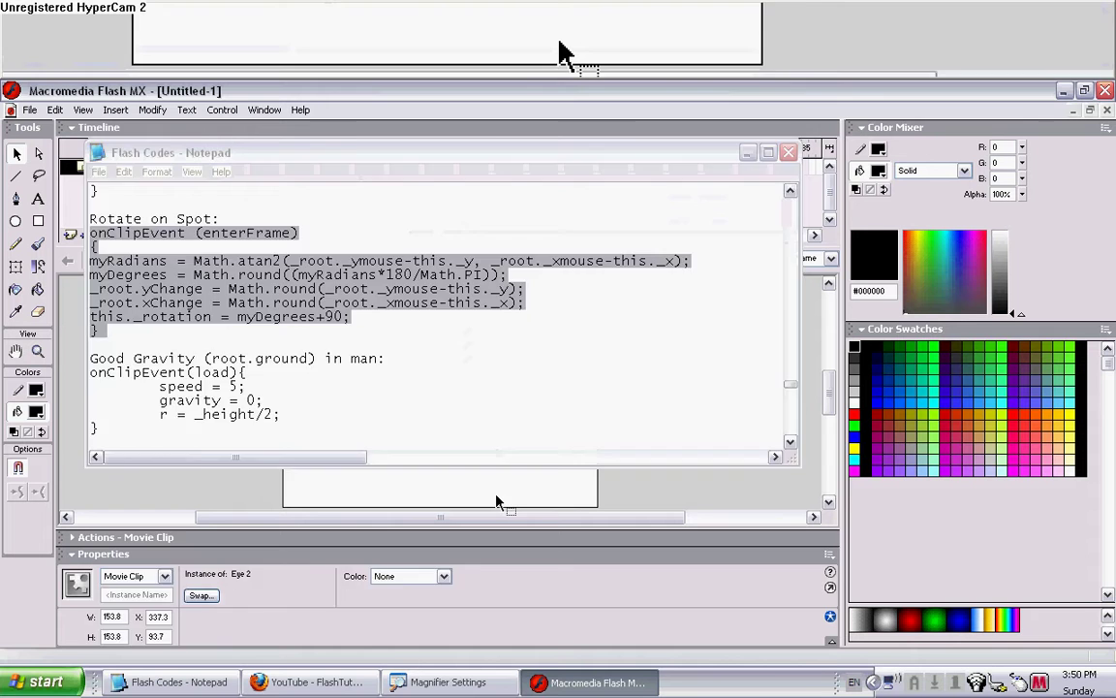
{"action": "left_click", "coordinate": [496, 502]}
{"action": "left_click", "coordinate": [368, 374]}
{"action": "left_click", "coordinate": [175, 538]}
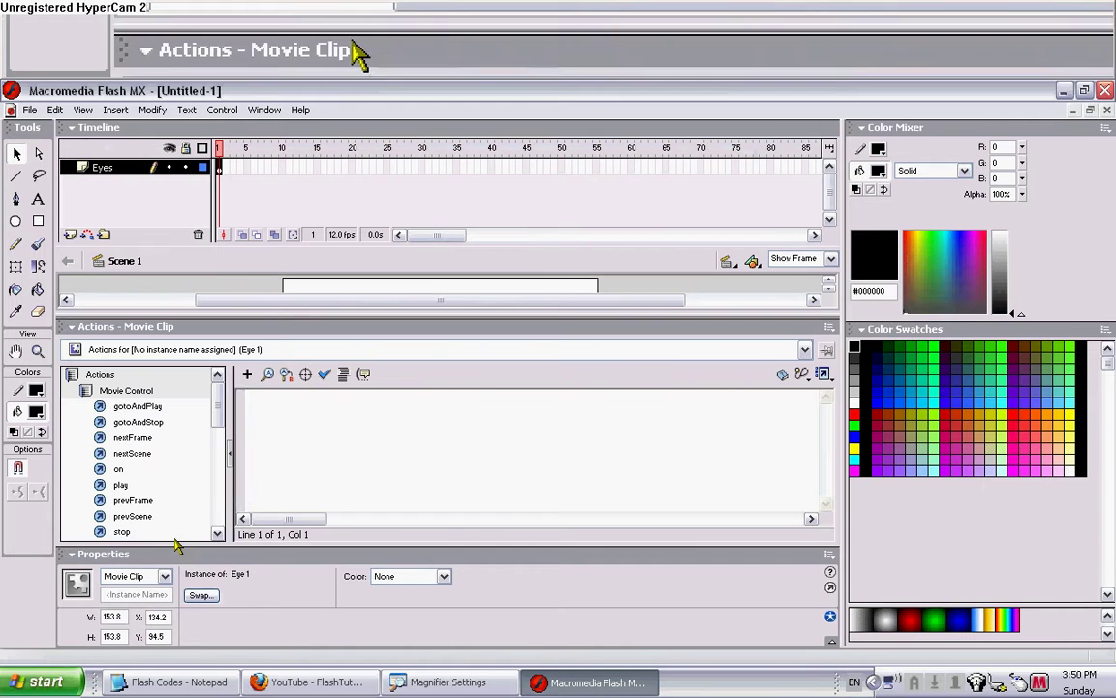
{"action": "left_click", "coordinate": [317, 459]}
{"action": "type", "text": "myRadians = Math.atan2(_root._ymouse-this._y, _root._xmouse-this._x); myDegrees = Math.round((myRadians*180/Math.PI)); _root.yChange = Math.round(_root._ymouse-this._y); _root.xChange = Math.round(_root._xmouse-this._x); this._rotation = myDegrees+90;"}
Paste the same rotate-on-spot code into Eye 2's Actions panel.
{"action": "left_click", "coordinate": [632, 288]}
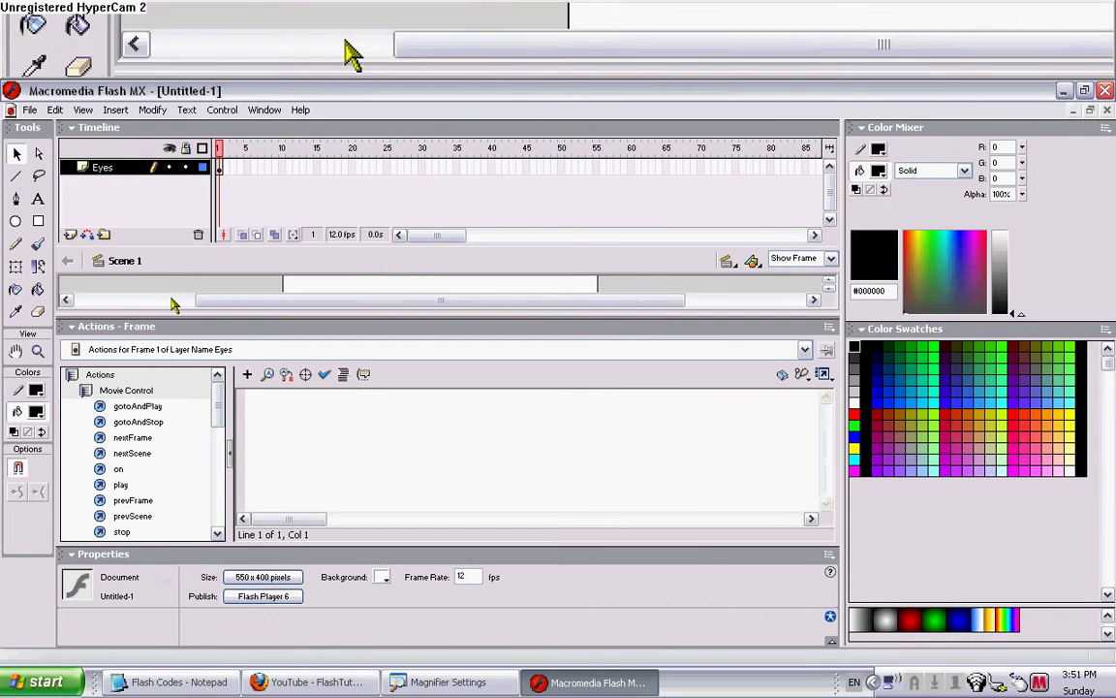
{"action": "left_click", "coordinate": [349, 326]}
{"action": "left_click", "coordinate": [511, 344]}
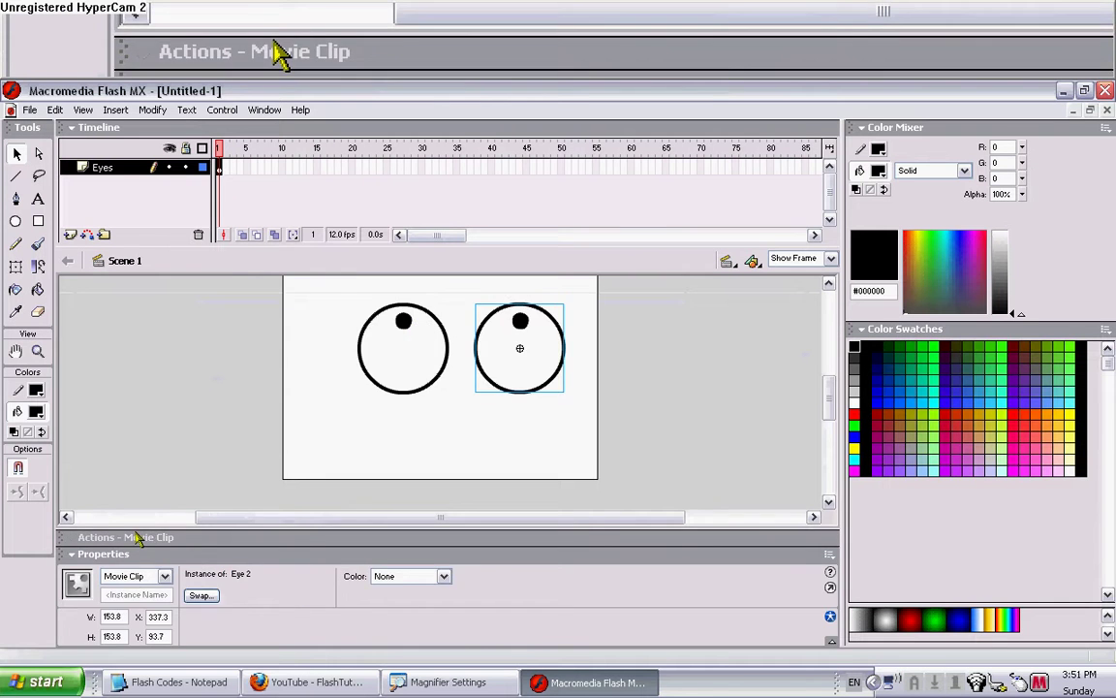
{"action": "left_click", "coordinate": [126, 536]}
{"action": "left_click", "coordinate": [379, 479]}
{"action": "key", "text": "ctrl+v"}
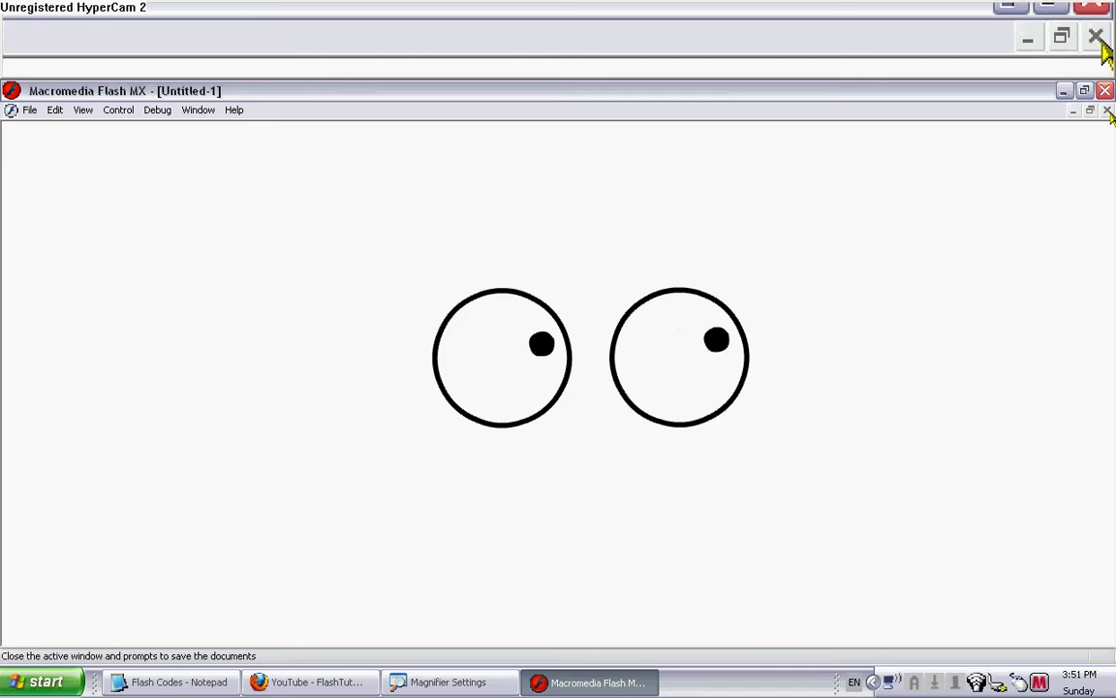
Enter the Eye 2 symbol, select its black pupil, and test the movie.
{"action": "left_click", "coordinate": [1098, 31]}
{"action": "left_click", "coordinate": [465, 326]}
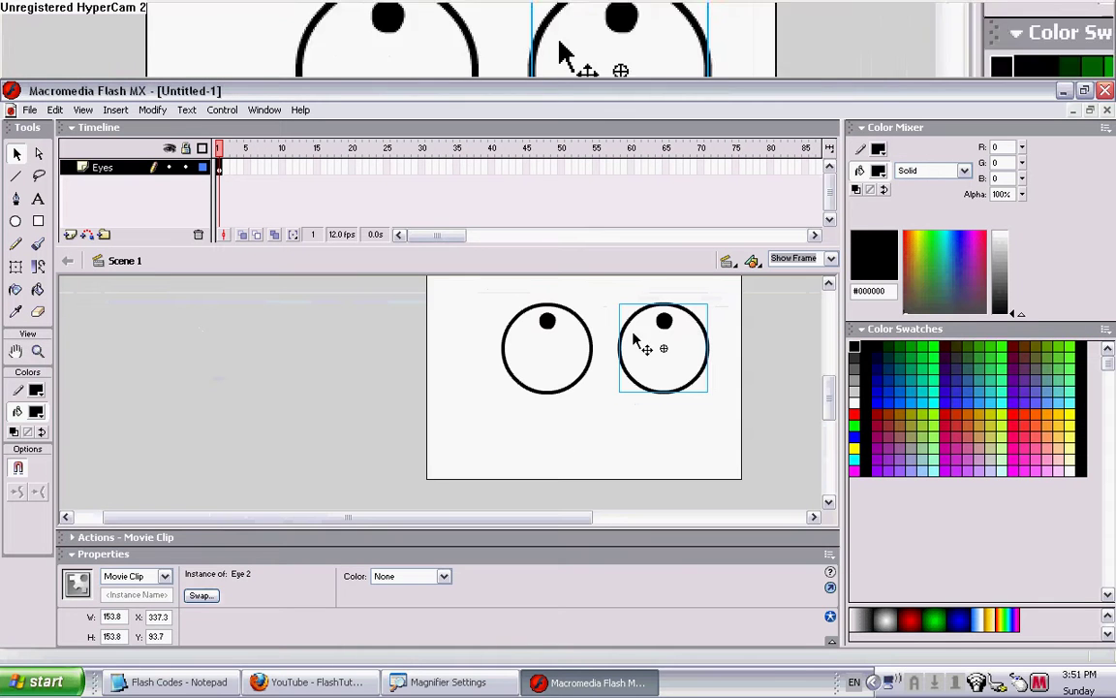
{"action": "double_click", "coordinate": [690, 332]}
{"action": "left_click", "coordinate": [736, 320]}
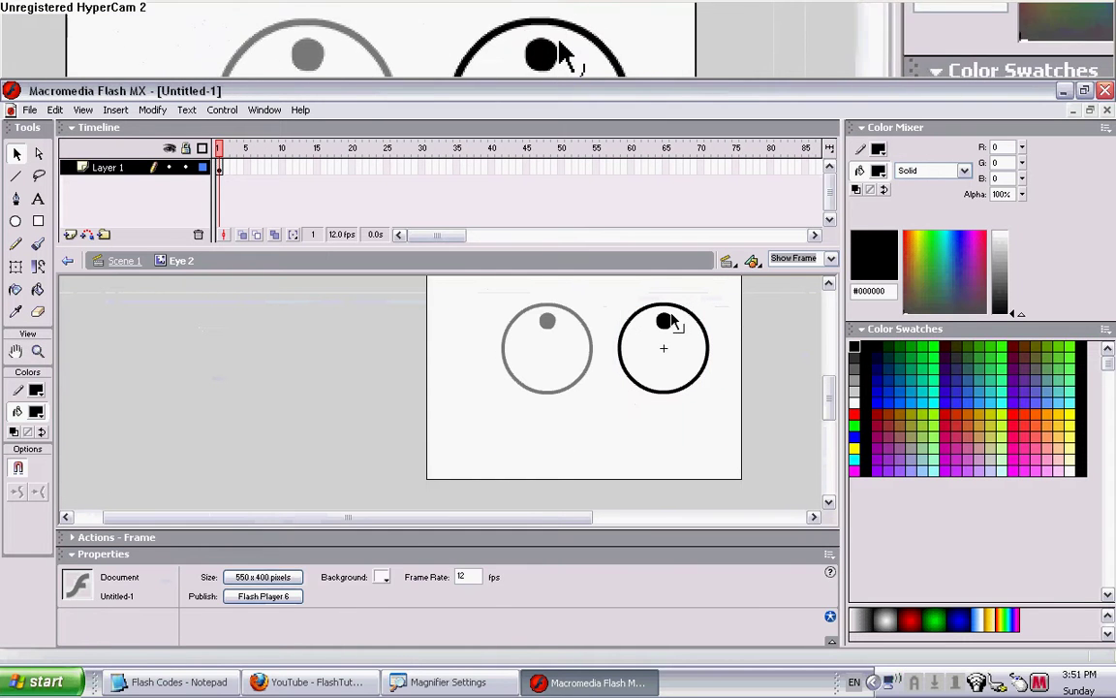
{"action": "left_click", "coordinate": [664, 317]}
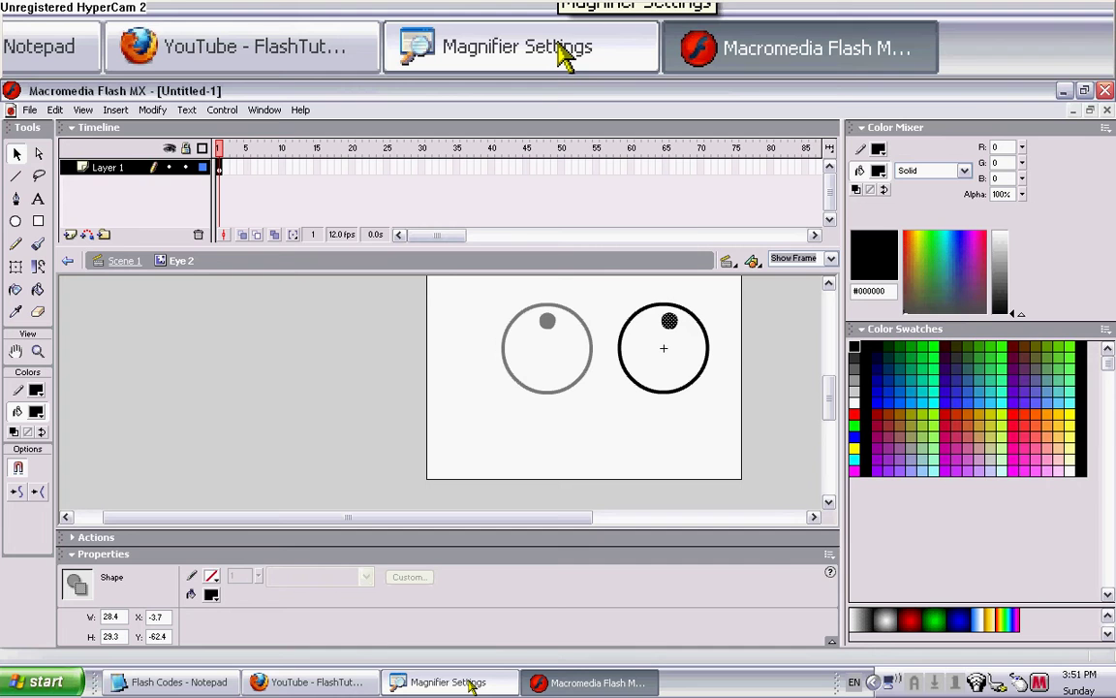
{"action": "key", "text": "ctrl+Return"}
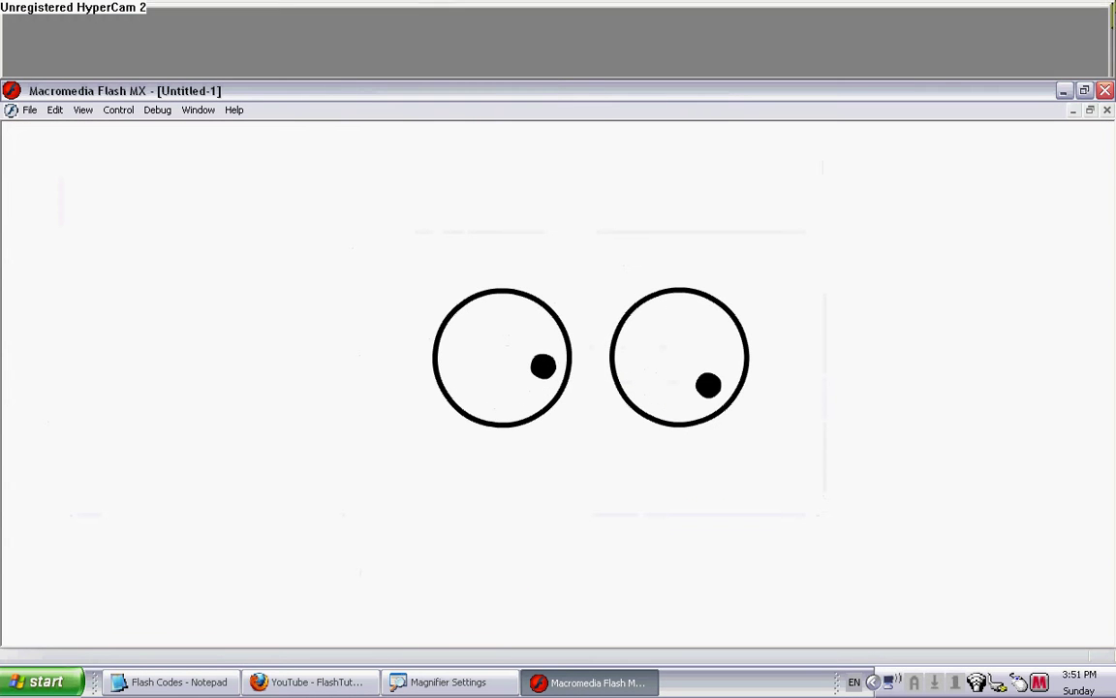
{"action": "left_click", "coordinate": [1107, 109]}
Nudge Eye 2's pupil one step left and test the movie again.
{"action": "key", "text": "Delete"}
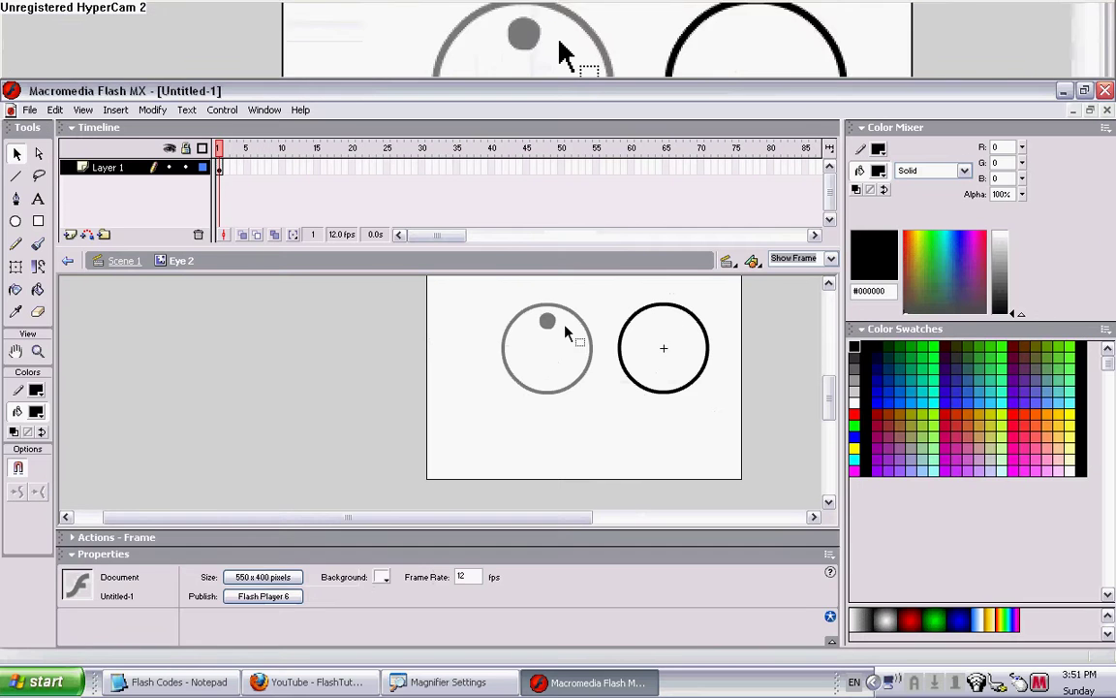
{"action": "key", "text": "ctrl+z"}
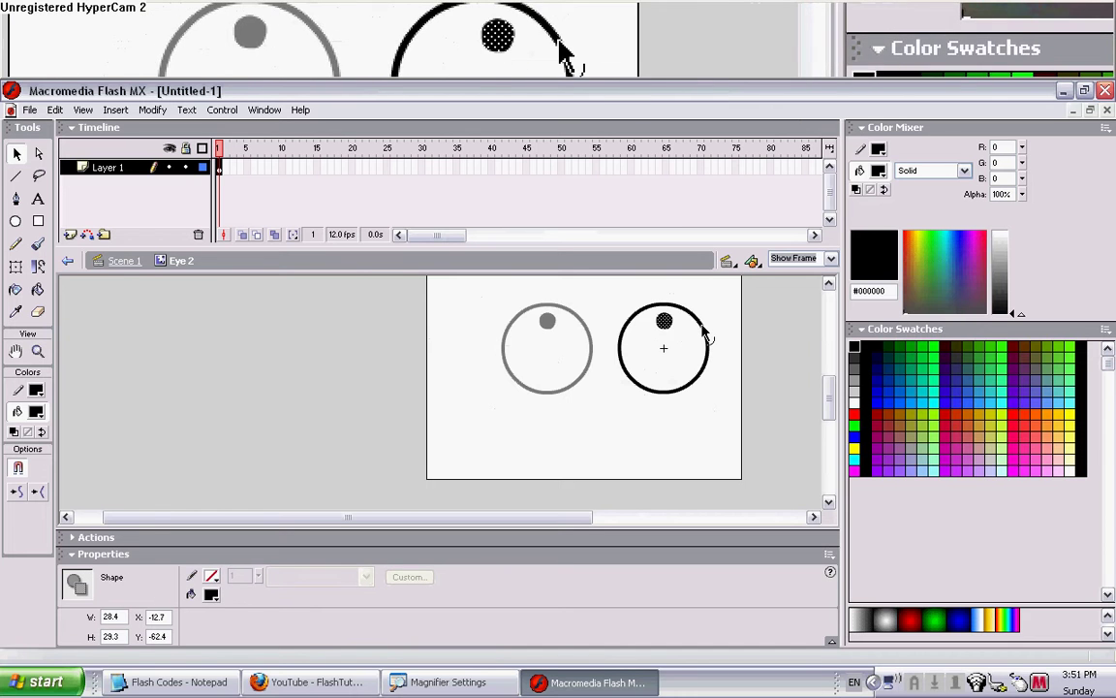
{"action": "key", "text": "Left"}
{"action": "key", "text": "Left"}
{"action": "key", "text": "Left"}
{"action": "key", "text": "Left"}
{"action": "key", "text": "Left"}
{"action": "key", "text": "Left"}
{"action": "key", "text": "Left"}
{"action": "key", "text": "Left"}
{"action": "key", "text": "Left"}
{"action": "key", "text": "Left"}
{"action": "key", "text": "Left"}
{"action": "key", "text": "Left"}
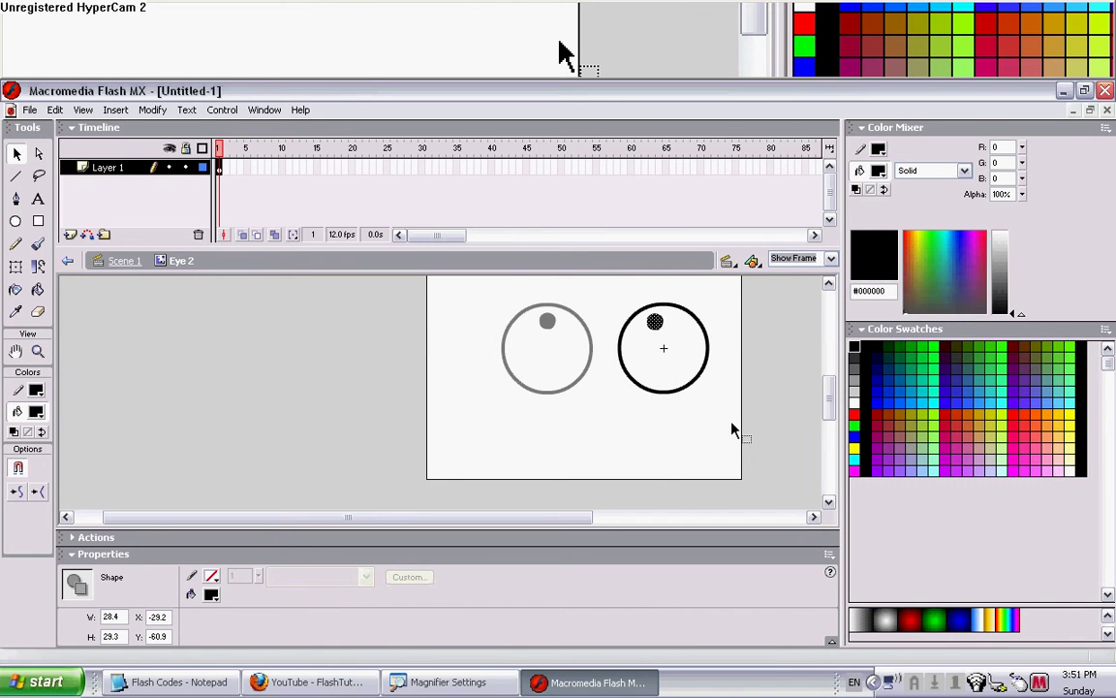
{"action": "key", "text": "ctrl+Return"}
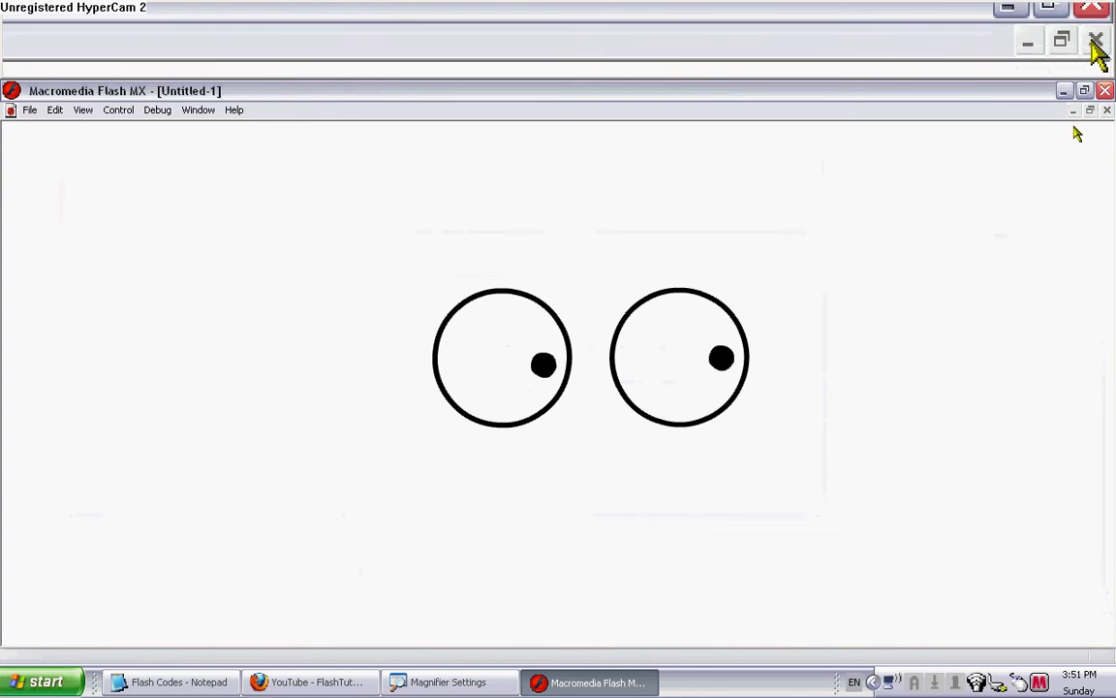
Shift the right pupil slightly back right and re-test the movie twice with Ctrl+Enter.
{"action": "left_click", "coordinate": [1107, 110]}
{"action": "left_click_drag", "start_coordinate": [655, 322], "coordinate": [664, 321]}
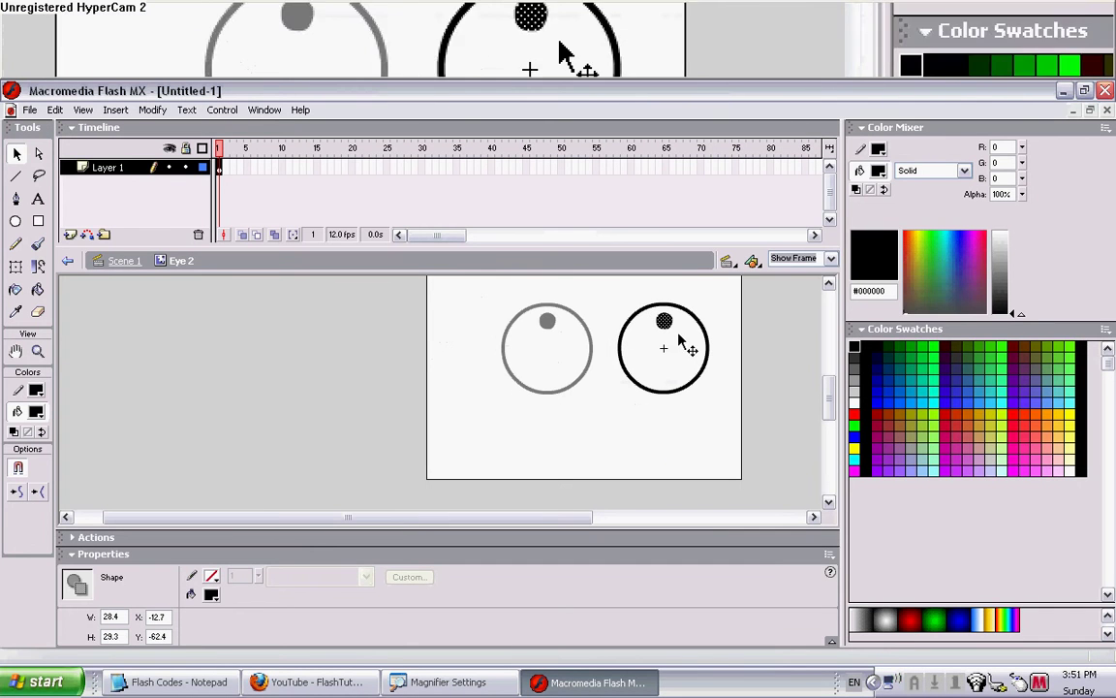
{"action": "key", "text": "ctrl+Return"}
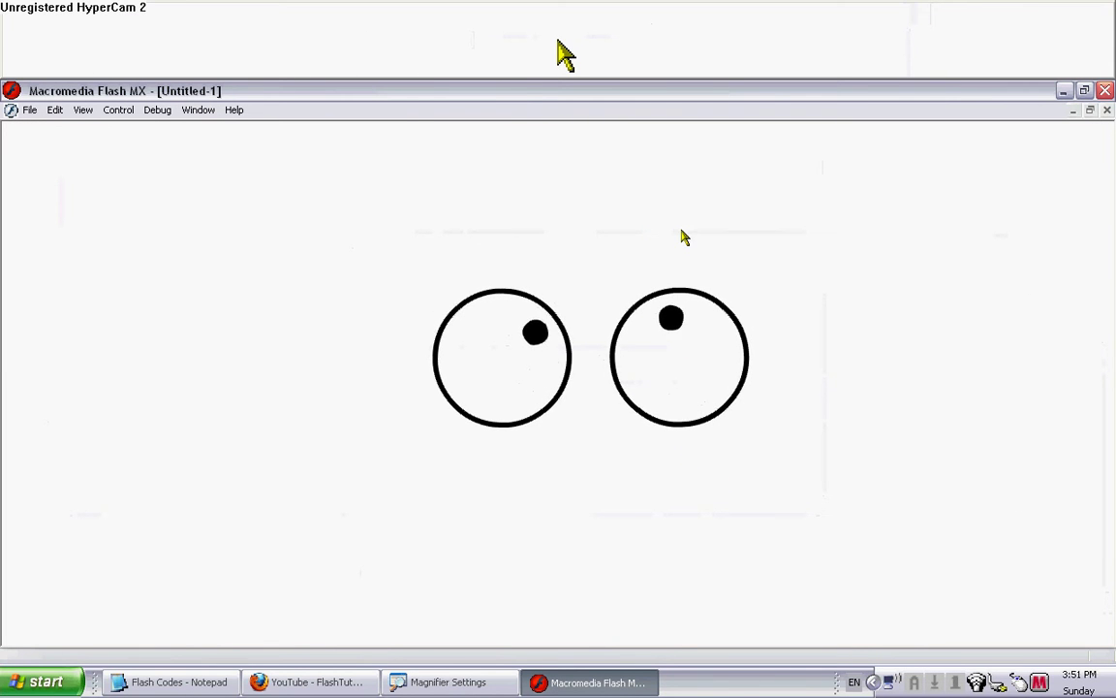
{"action": "left_click", "coordinate": [1107, 110]}
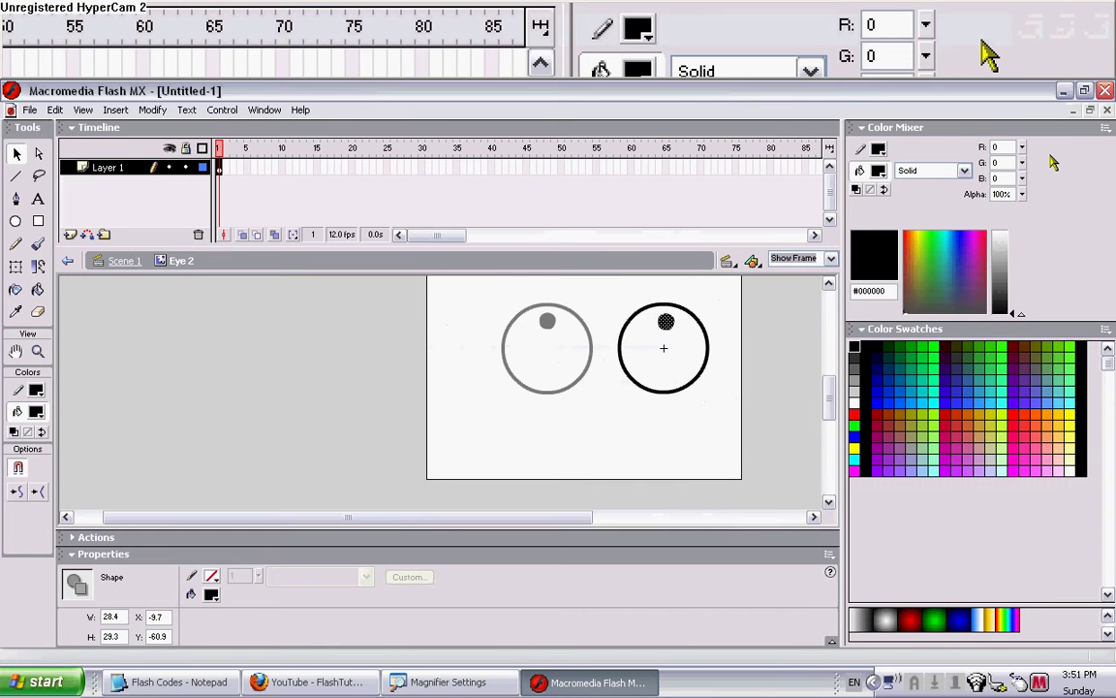
{"action": "key", "text": "ctrl+Return"}
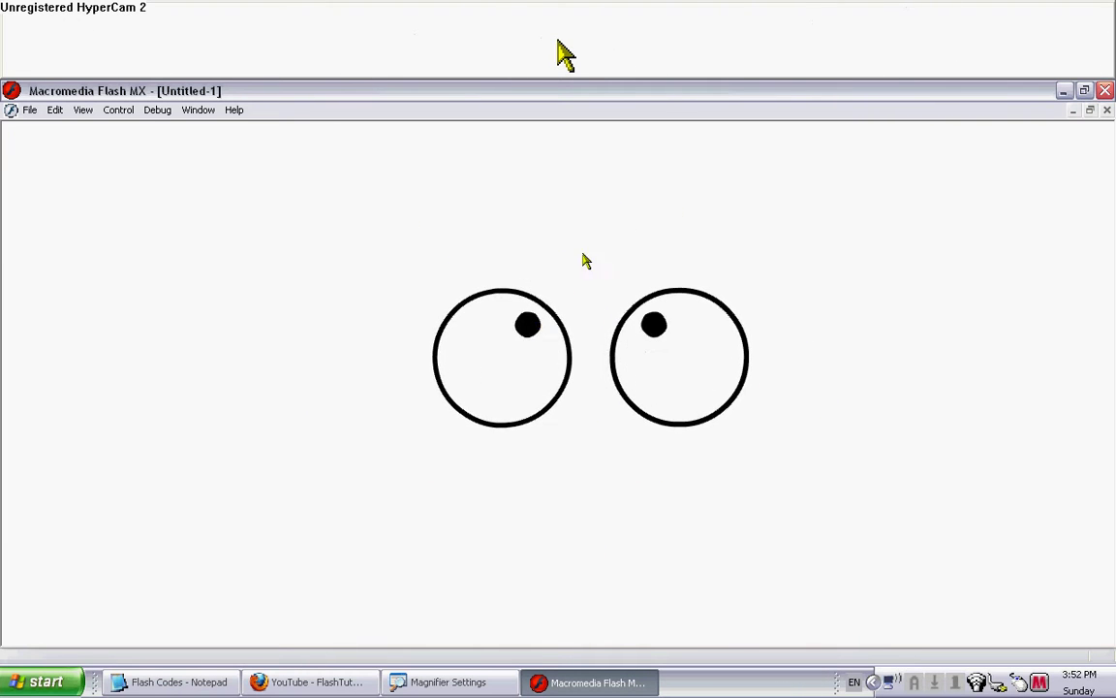
Close the preview, zoom to Show Frame, and return to Scene 1 with the Line tool.
{"action": "left_click", "coordinate": [1108, 111]}
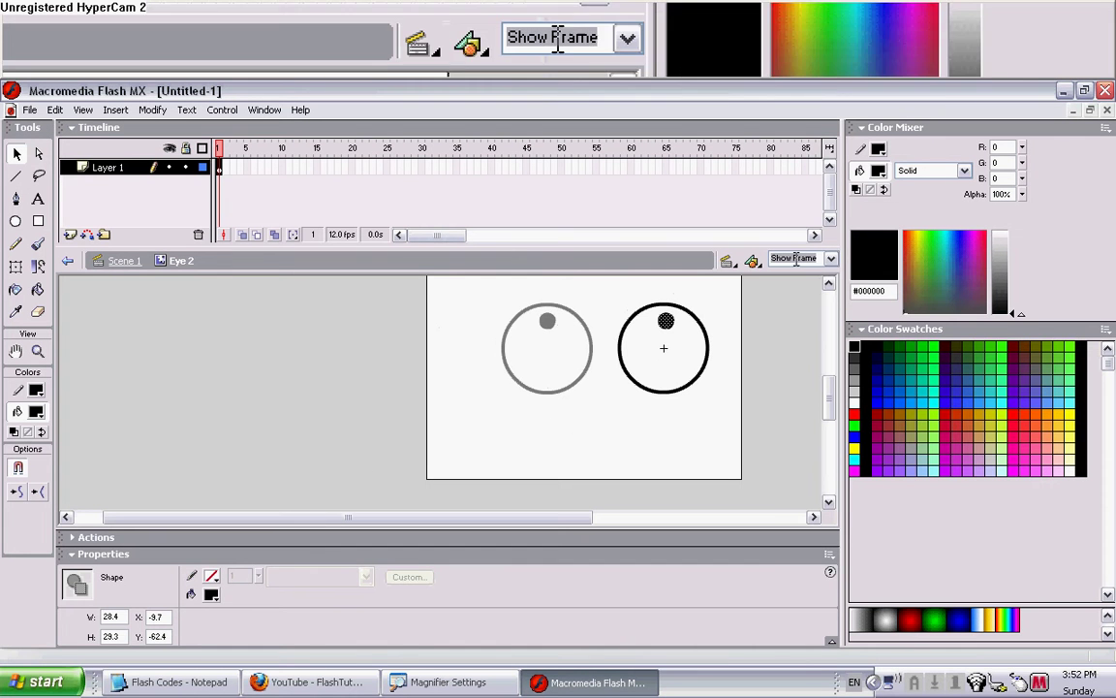
{"action": "left_click", "coordinate": [831, 259]}
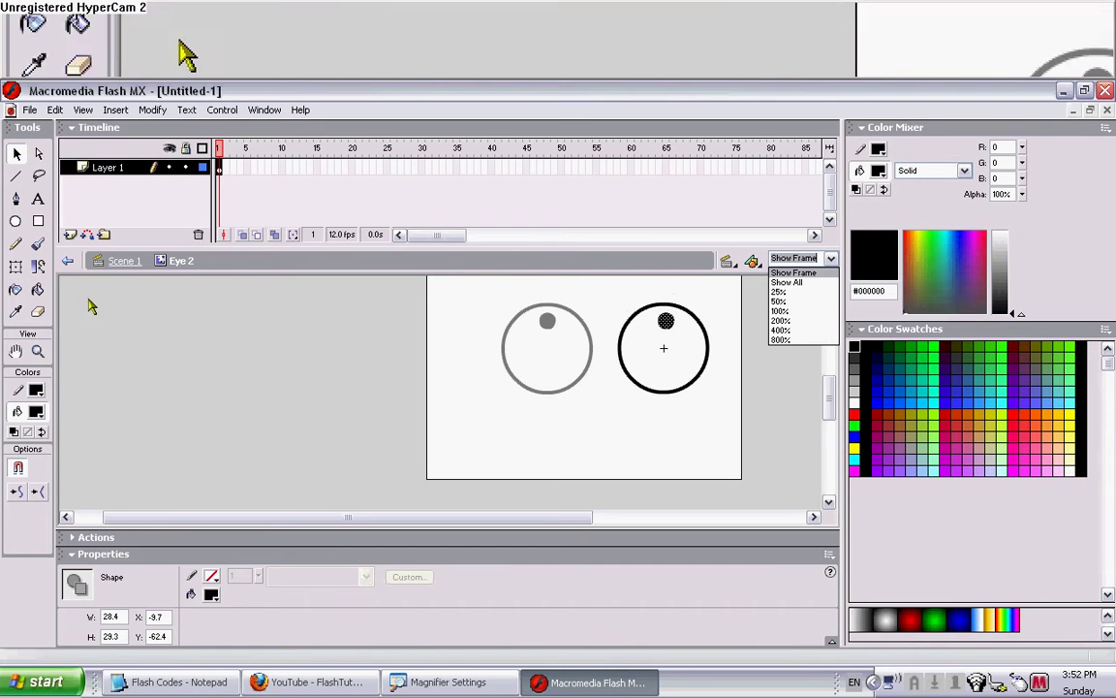
{"action": "left_click", "coordinate": [792, 274]}
{"action": "left_click", "coordinate": [68, 262]}
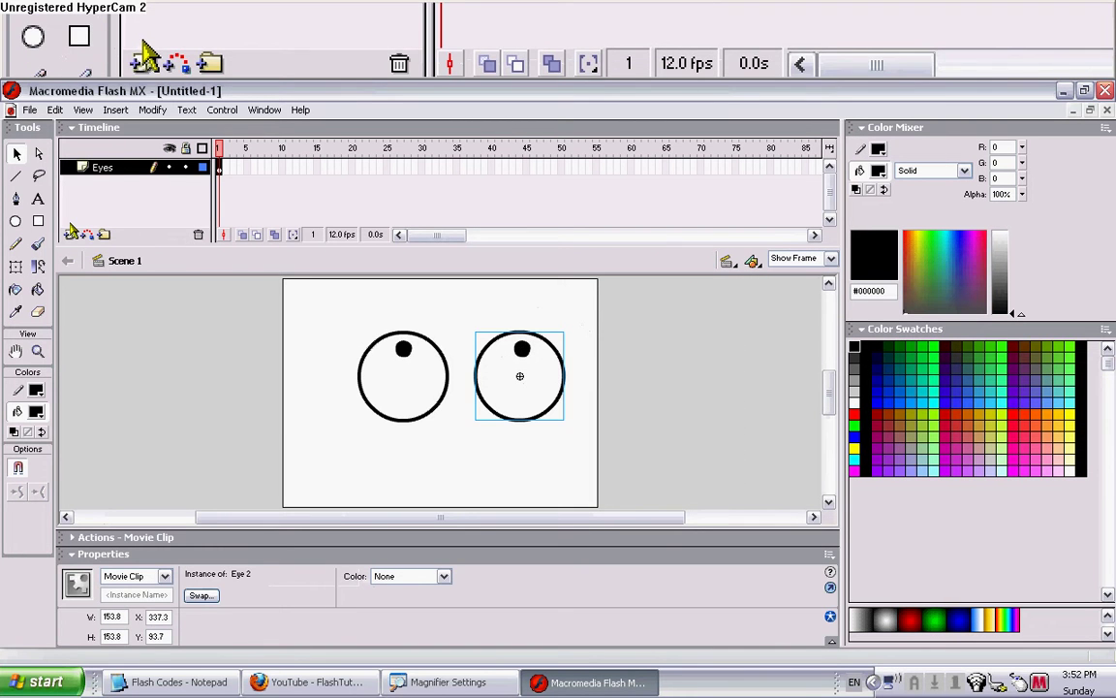
{"action": "left_click", "coordinate": [17, 178]}
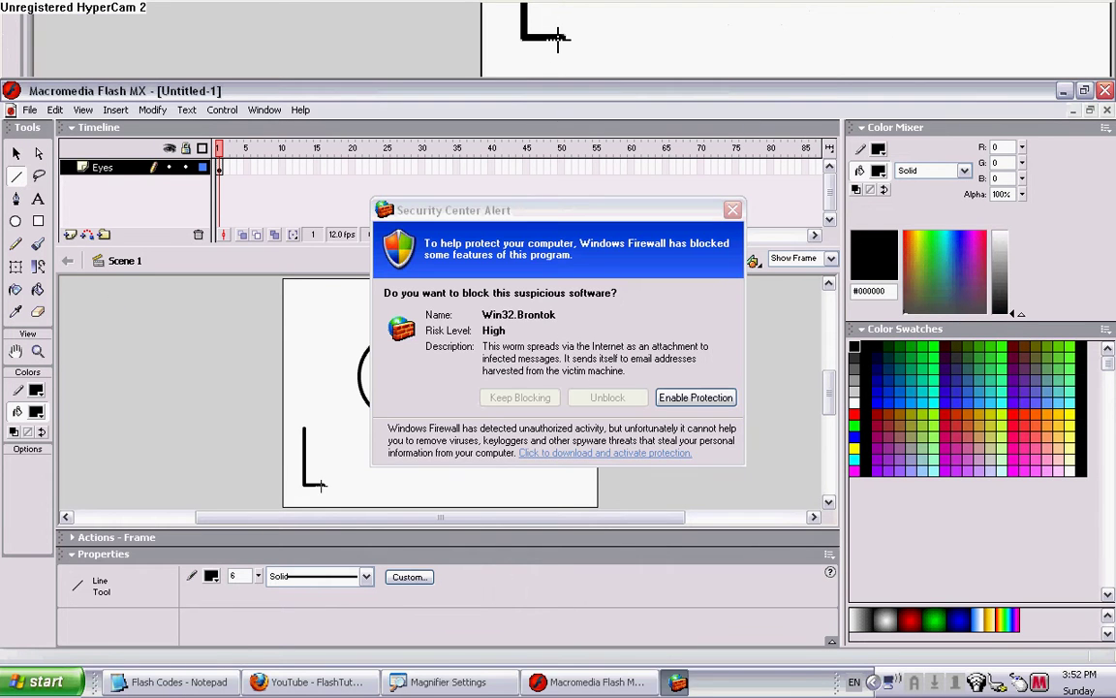
Finish the stick's right side and draw a red-filled circle left of the stage.
{"action": "left_click_drag", "start_coordinate": [321, 484], "coordinate": [323, 427]}
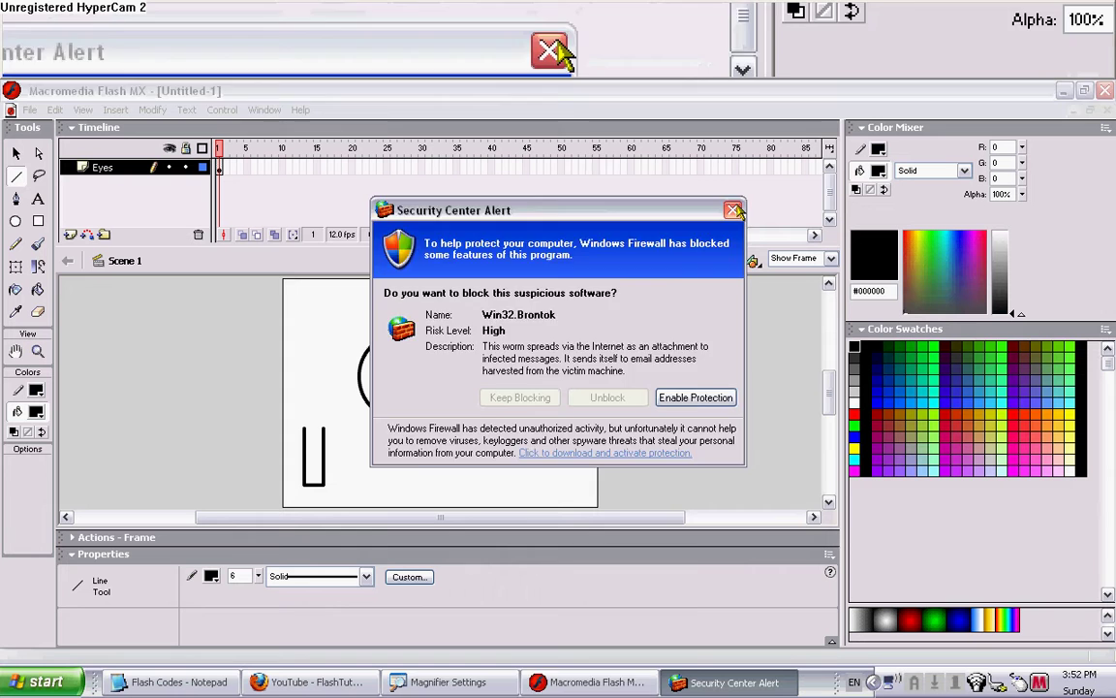
{"action": "left_click", "coordinate": [735, 210]}
{"action": "left_click", "coordinate": [20, 220]}
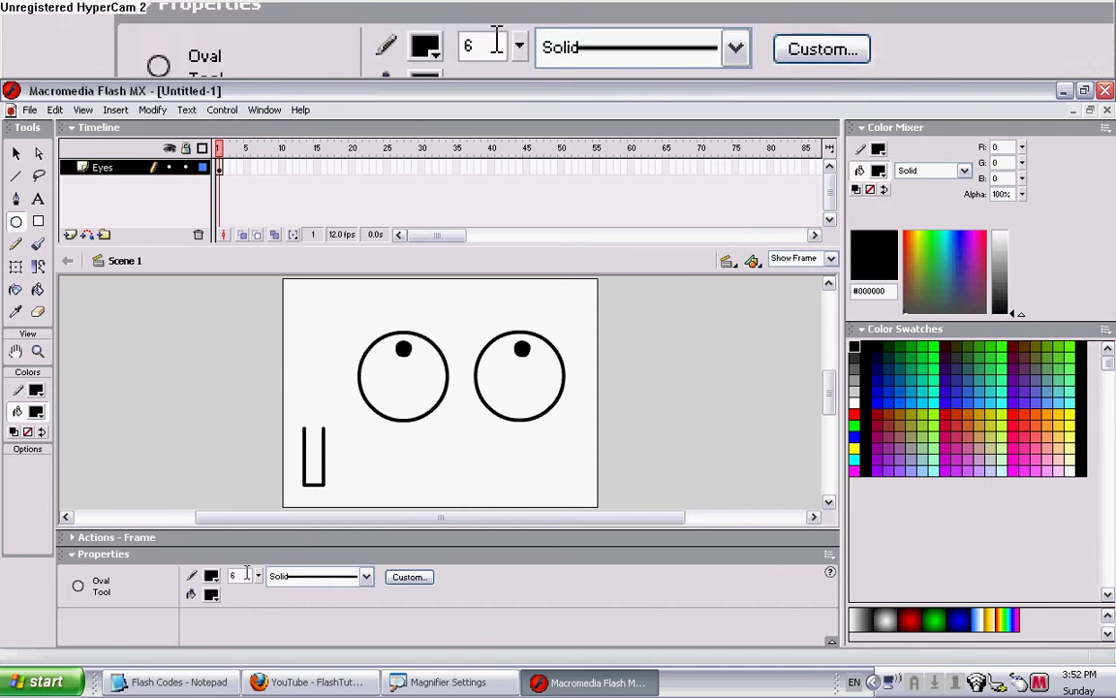
{"action": "left_click", "coordinate": [211, 595]}
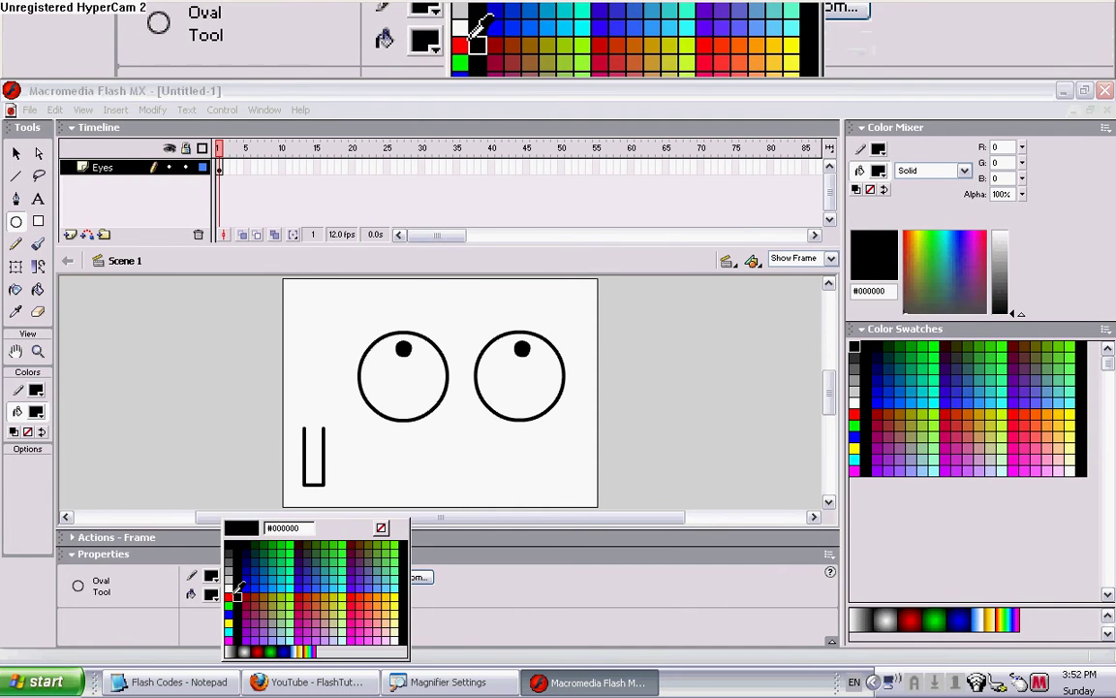
{"action": "left_click", "coordinate": [230, 597]}
{"action": "left_click_drag", "start_coordinate": [240, 350], "coordinate": [324, 398]}
Move the red disc onto the top of the stick and delete its leftover outline.
{"action": "left_click", "coordinate": [186, 411]}
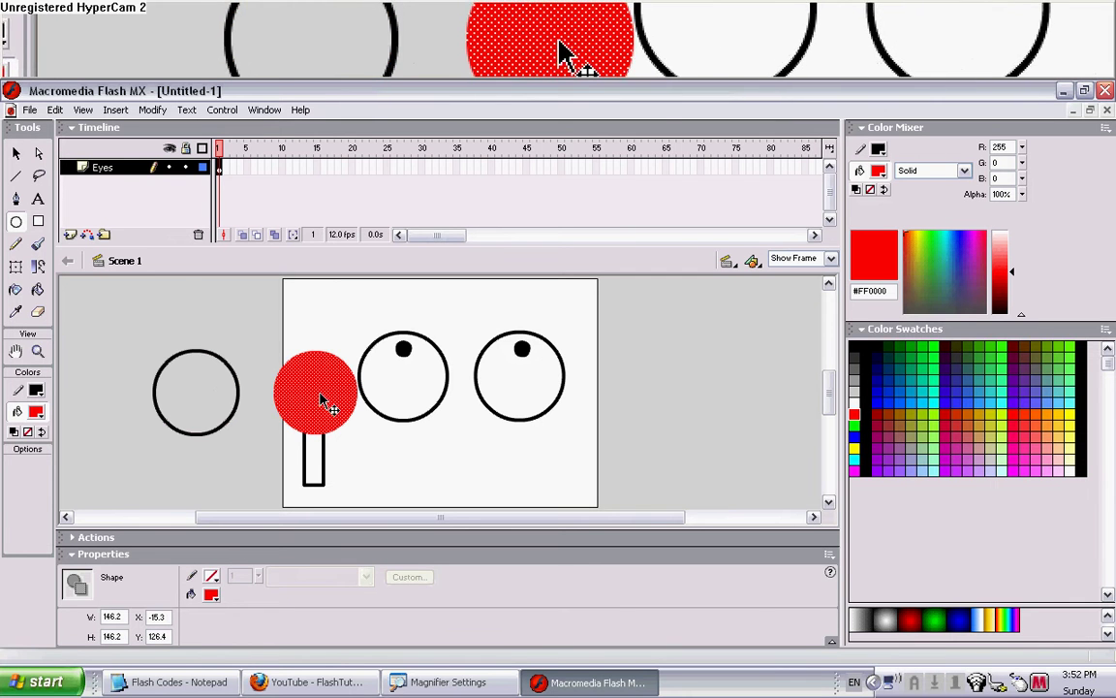
{"action": "left_click", "coordinate": [238, 396]}
{"action": "key", "text": "Delete"}
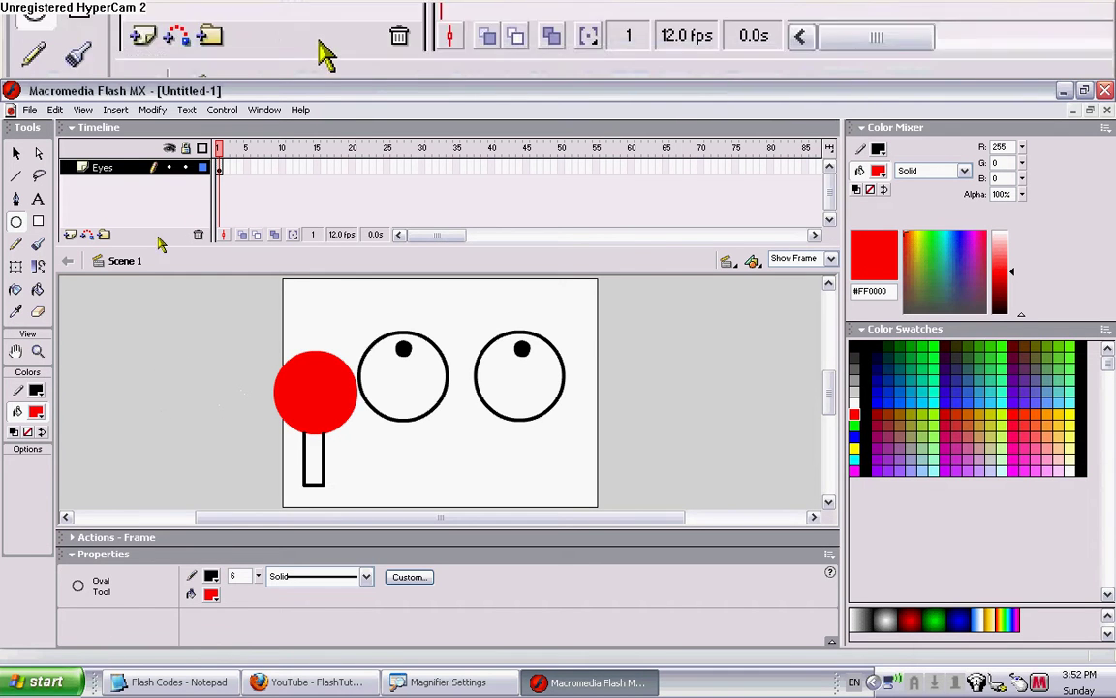
Fill the stick black with the Paint Bucket, then select the disc, stick and outline together.
{"action": "left_click", "coordinate": [38, 288]}
{"action": "left_click", "coordinate": [211, 594]}
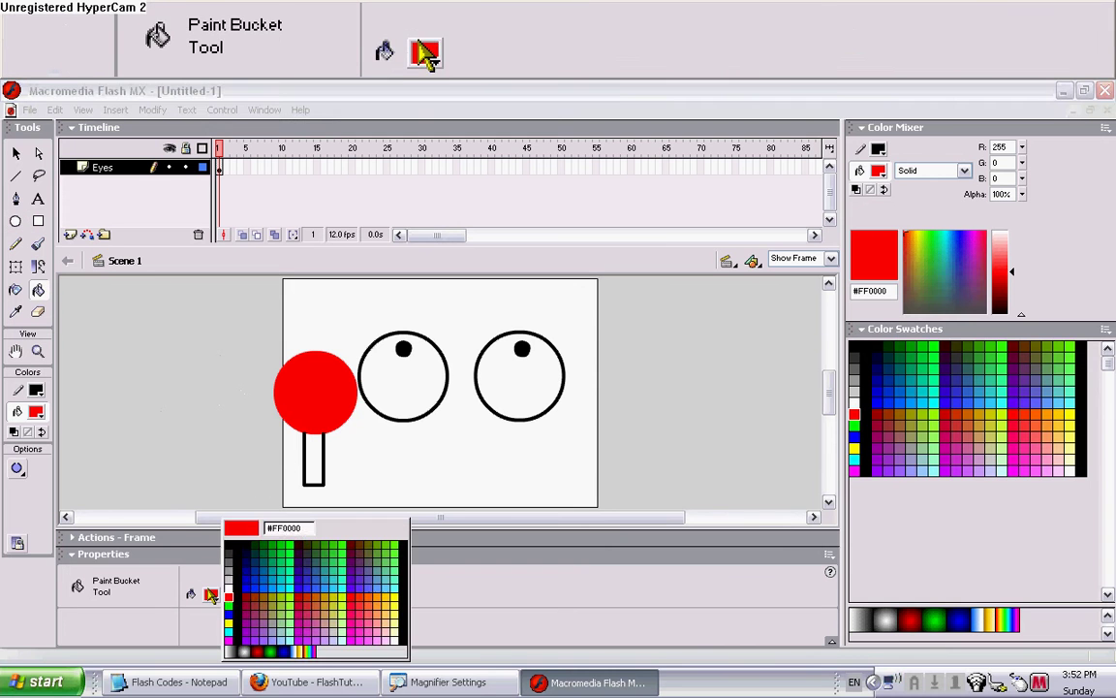
{"action": "left_click", "coordinate": [240, 575]}
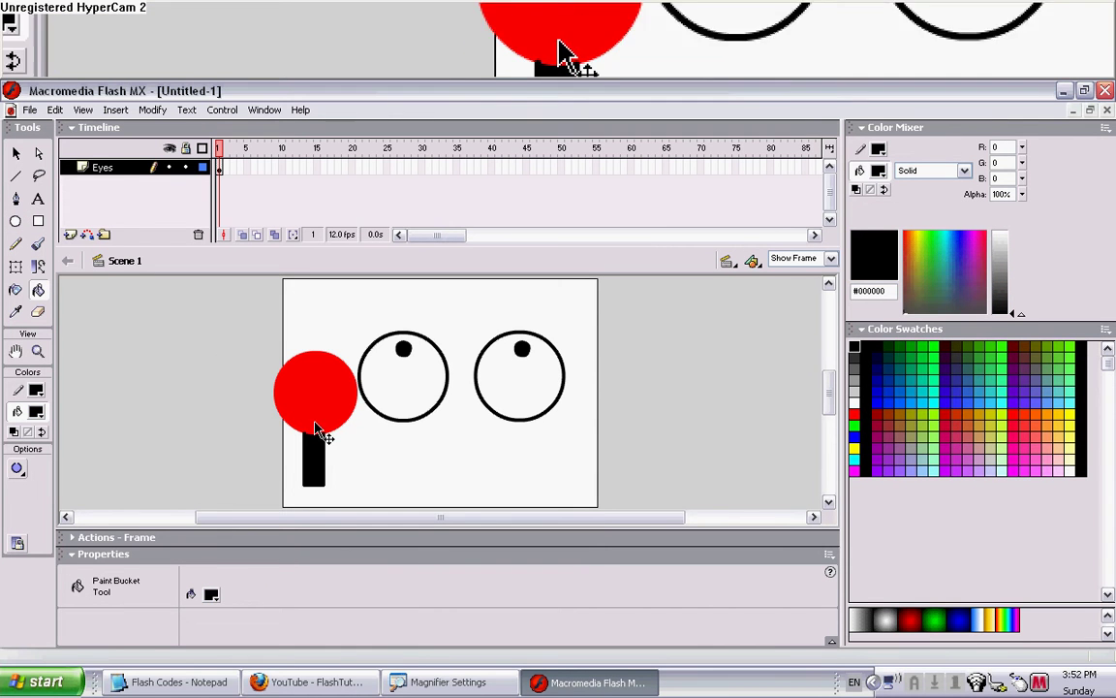
{"action": "left_click", "coordinate": [322, 413]}
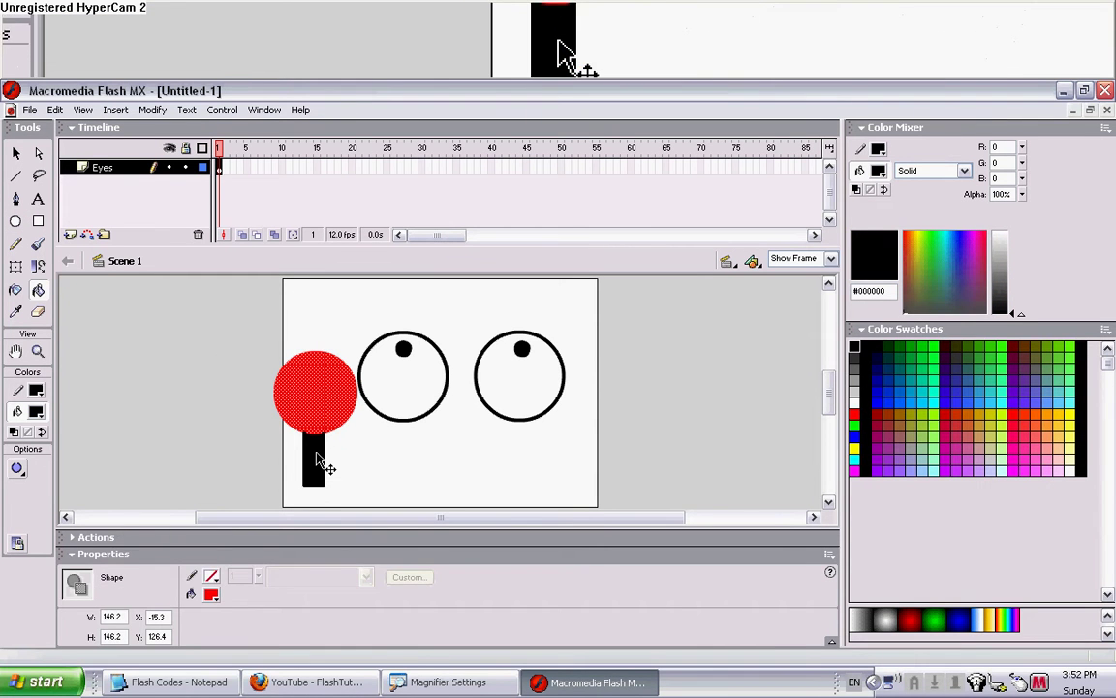
{"action": "left_click", "coordinate": [326, 461], "text": "shift"}
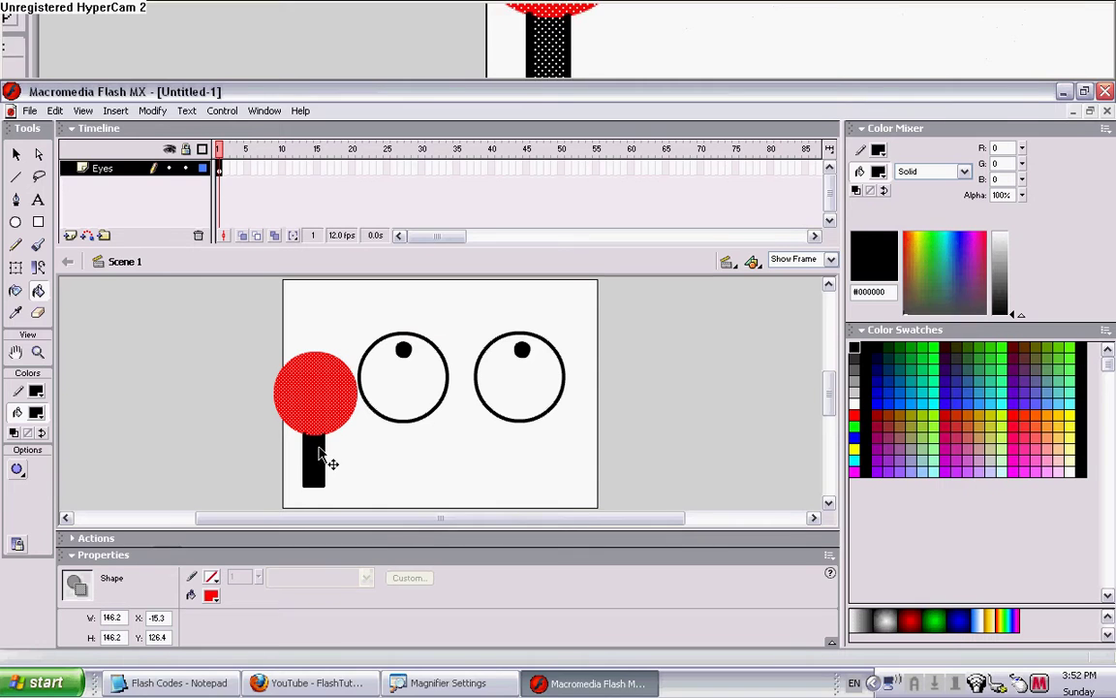
{"action": "left_click", "coordinate": [319, 453], "text": "shift"}
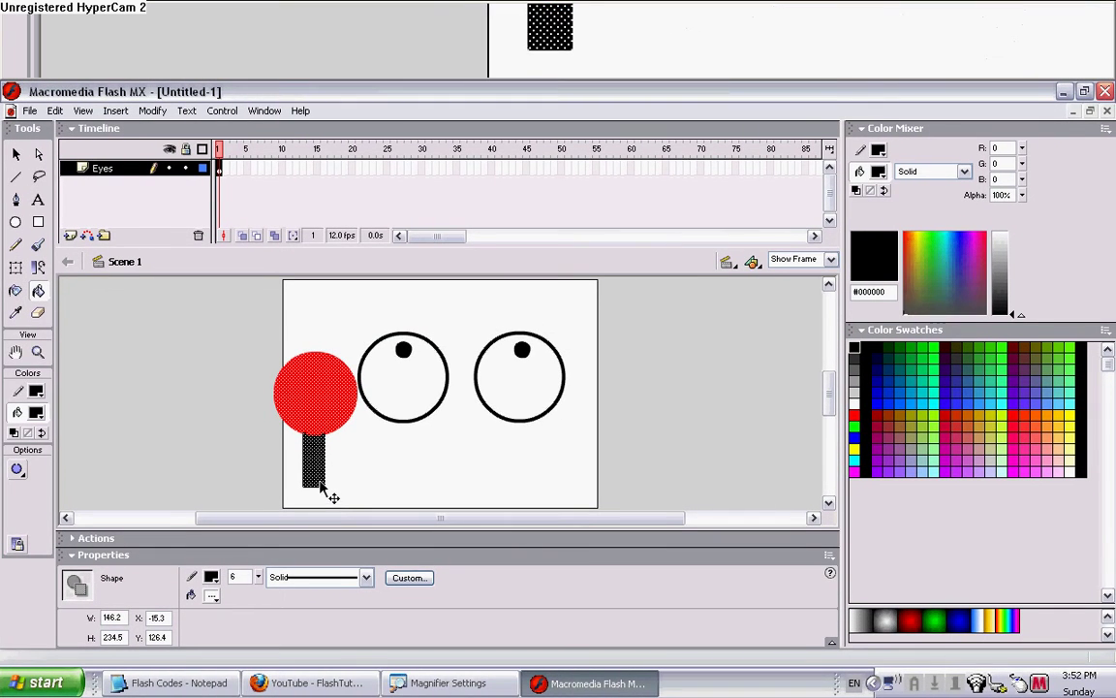
Convert the lollipop into a Movie Clip symbol named 'Lolie'.
{"action": "key", "text": "F8"}
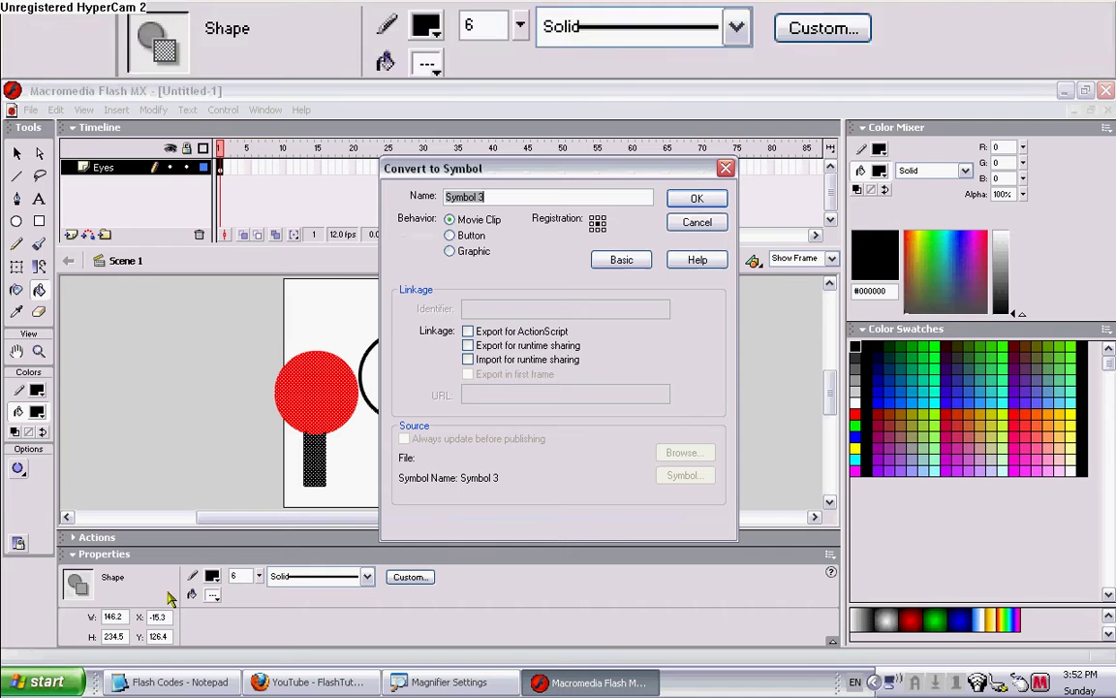
{"action": "type", "text": "Lo"}
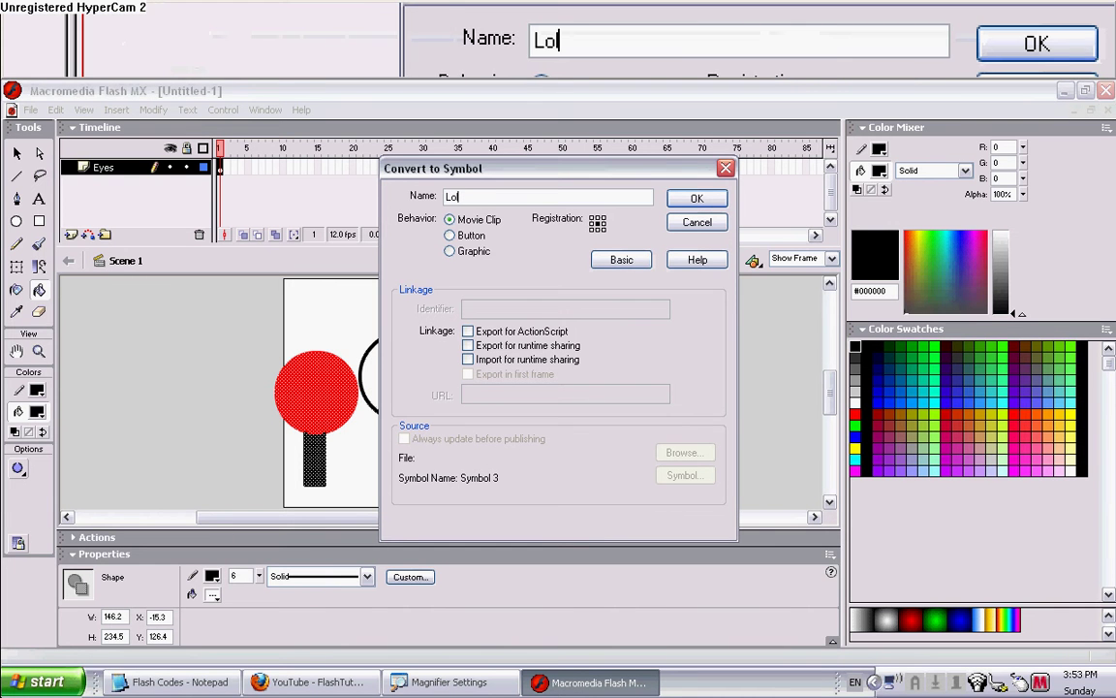
{"action": "type", "text": "lie"}
{"action": "key", "text": "Return"}
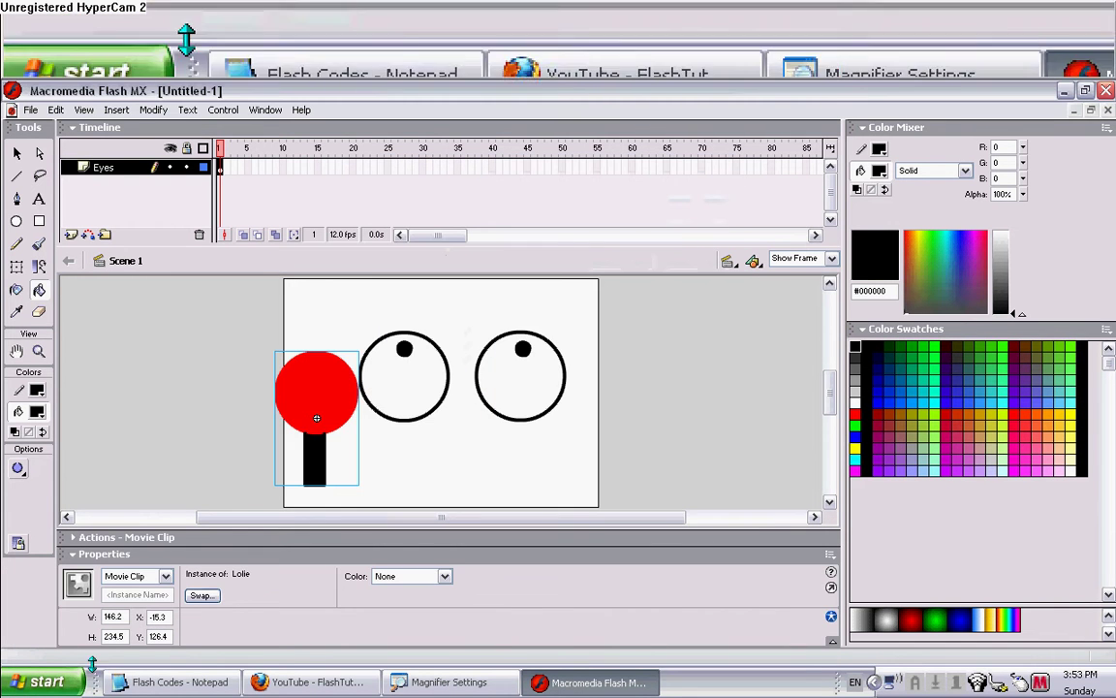
Open Lolie's Actions, copy the enterFrame code from the notes, and test the movie.
{"action": "left_click", "coordinate": [155, 536]}
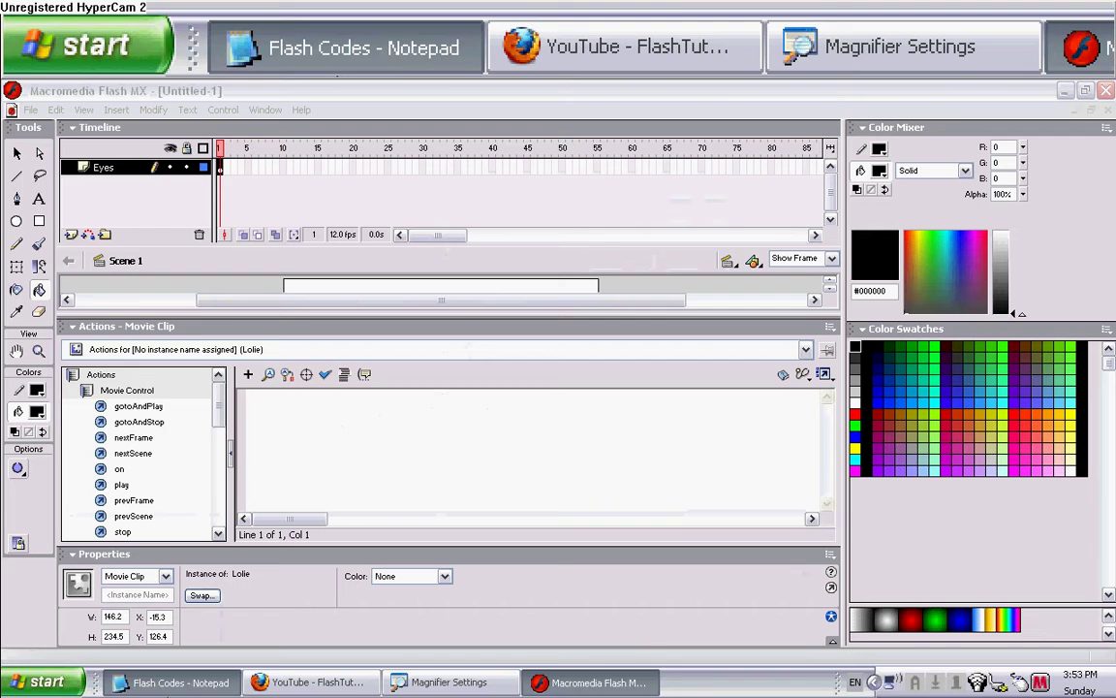
{"action": "left_click", "coordinate": [179, 682]}
{"action": "scroll", "coordinate": [777, 311], "scroll_direction": "up", "scroll_amount": 15}
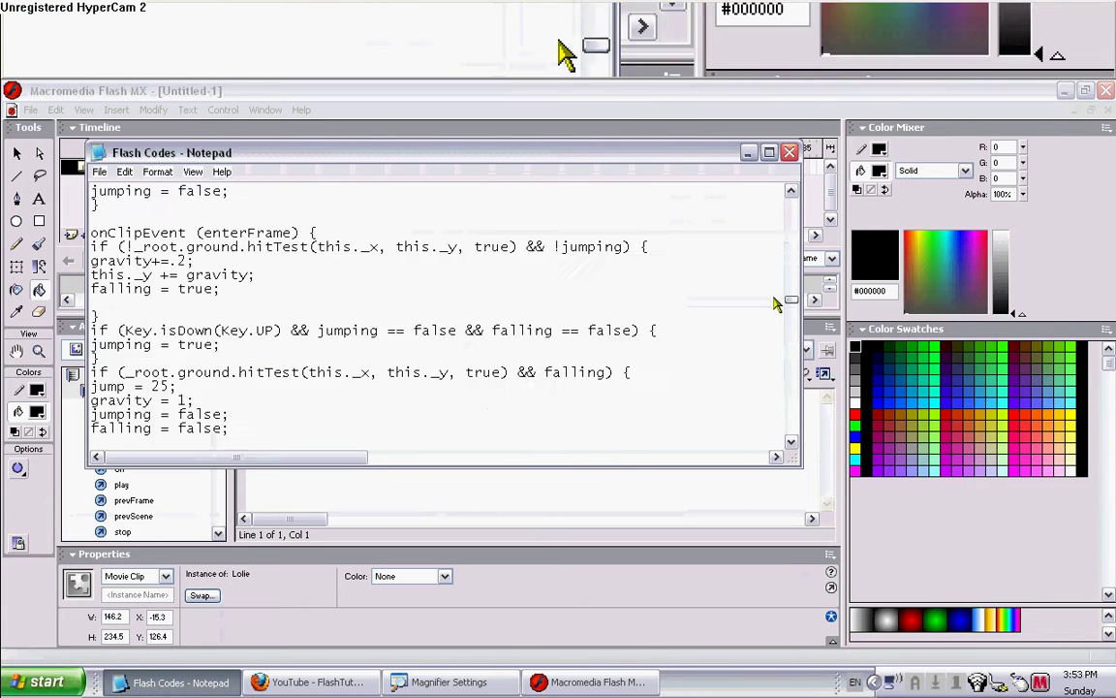
{"action": "left_click_drag", "start_coordinate": [100, 260], "coordinate": [18, 205]}
{"action": "left_click", "coordinate": [387, 481]}
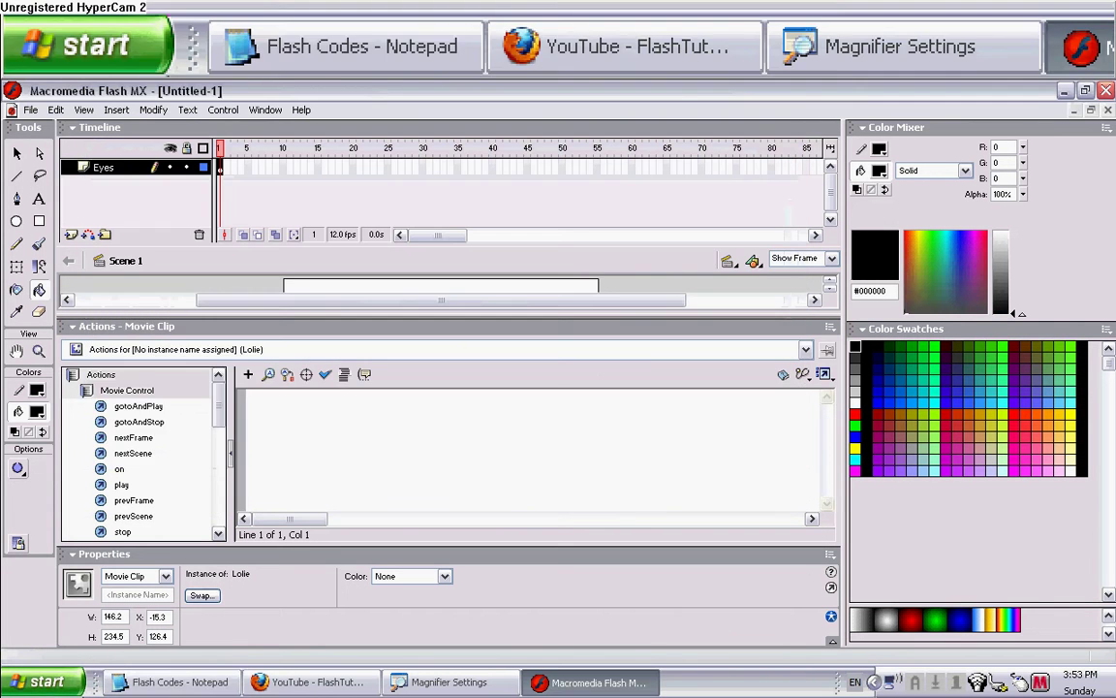
{"action": "key", "text": "ctrl+Return"}
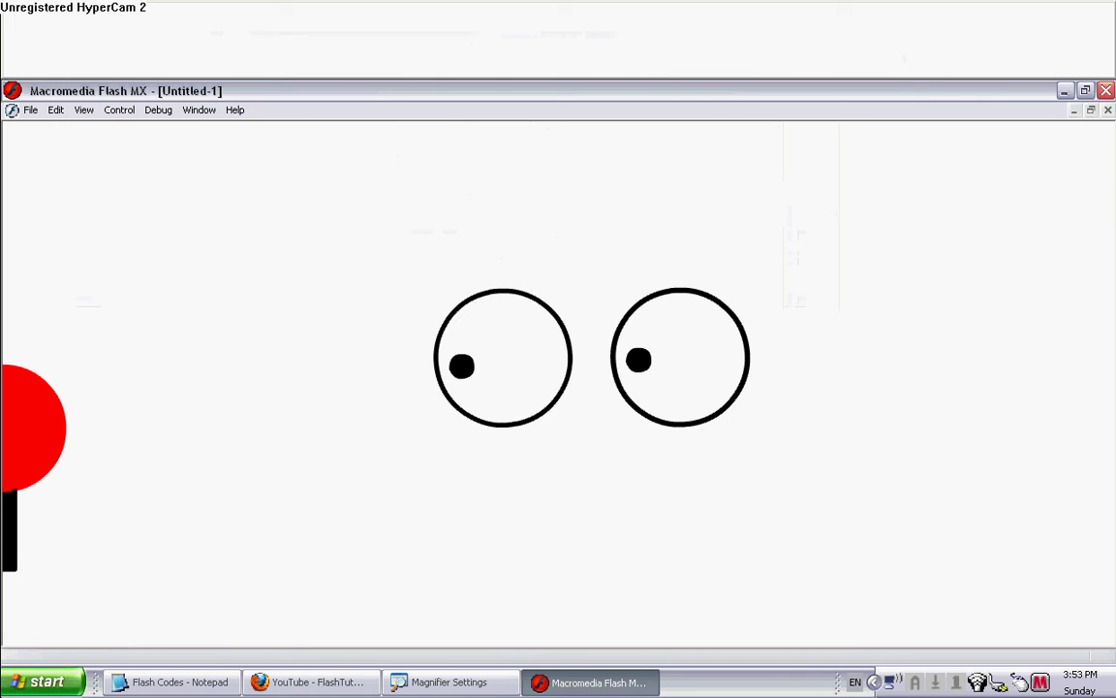